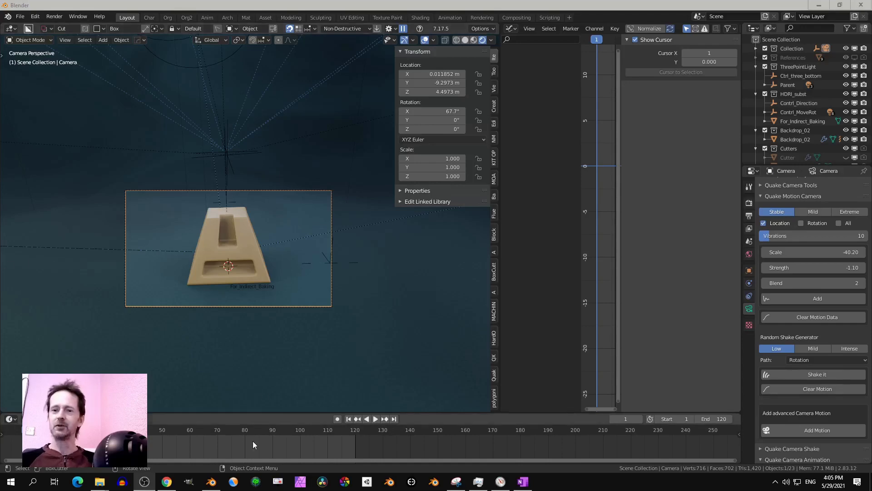
- Bring up the Chrome window showing the Quake Motion Camera add-on documentation
left_click(167, 481)
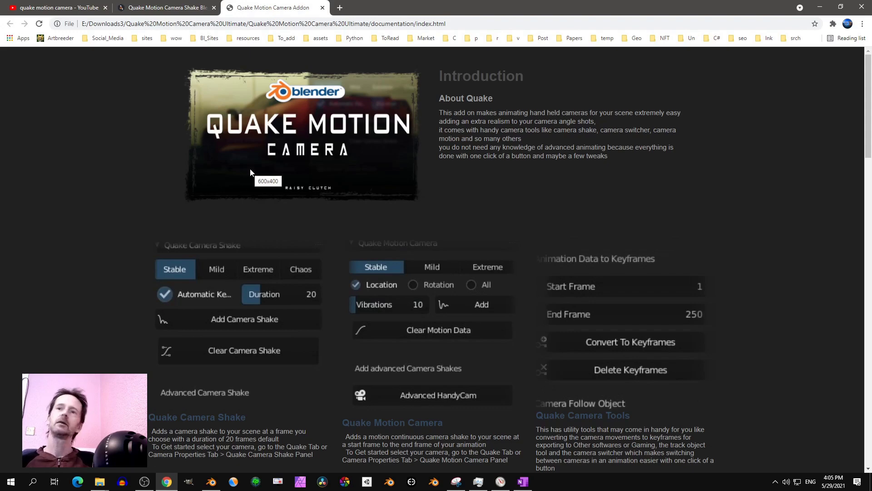
- Browse the quake motion camera YouTube results, then open the BlenderMarket add-on page
left_click(70, 3)
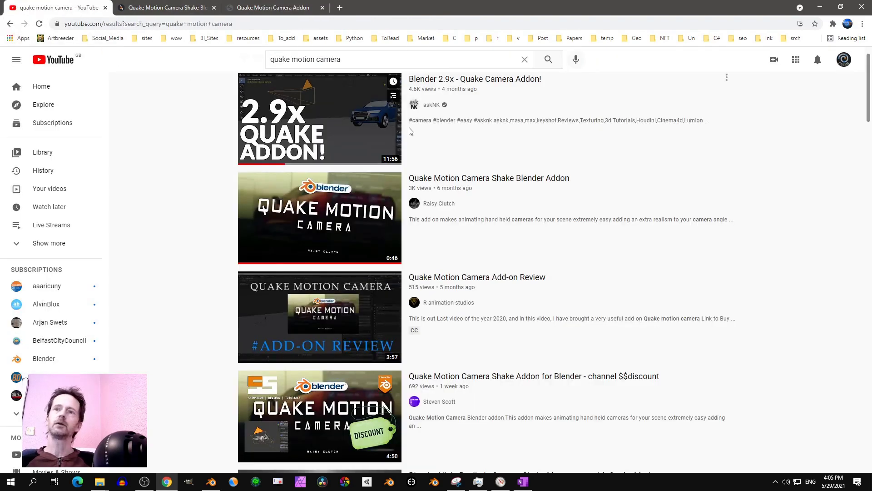
scroll(520, 131, "up", 1)
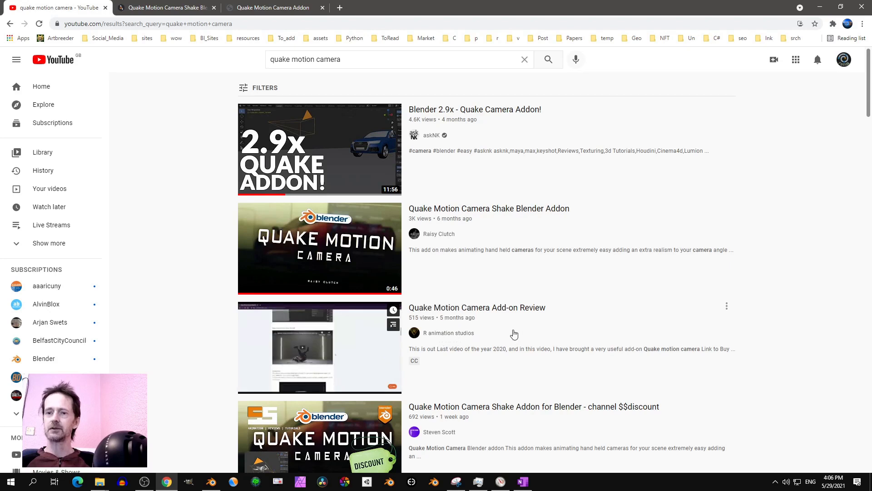
scroll(518, 334, "down", 1)
scroll(515, 330, "down", 2)
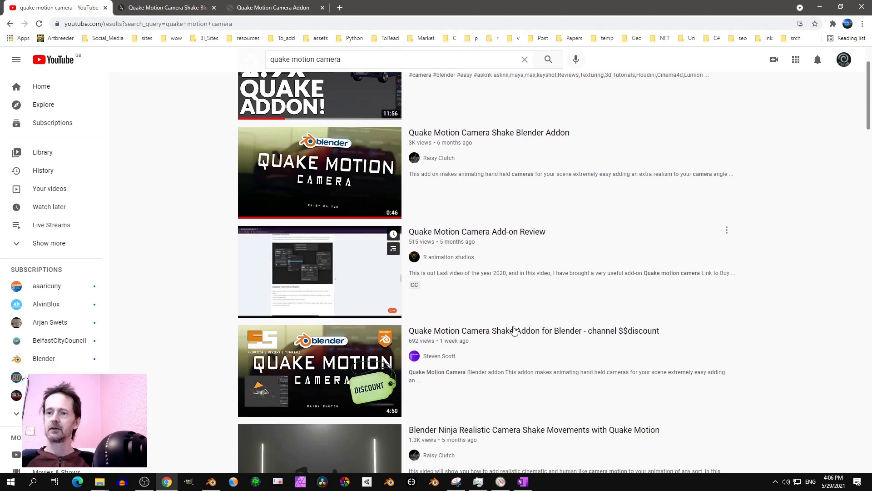
scroll(505, 318, "up", 1)
left_click(183, 6)
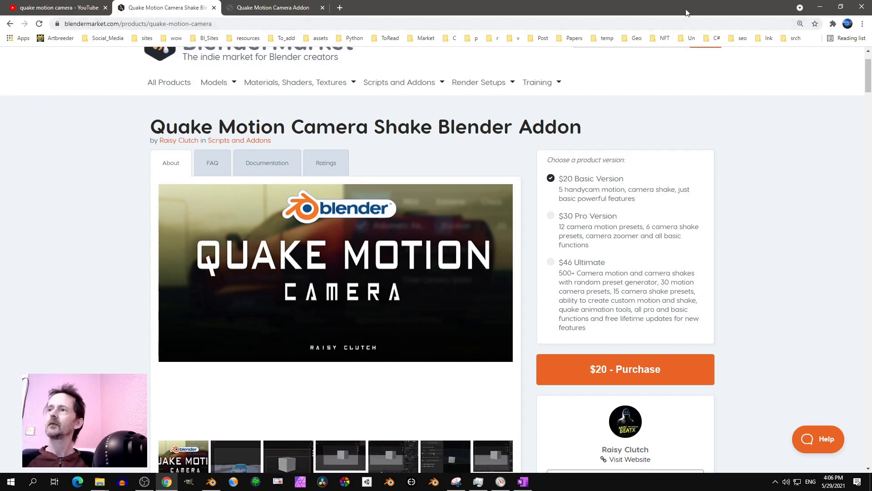
- Minimize Chrome so Blender's Quake Motion Camera panel is back in front
left_click(820, 7)
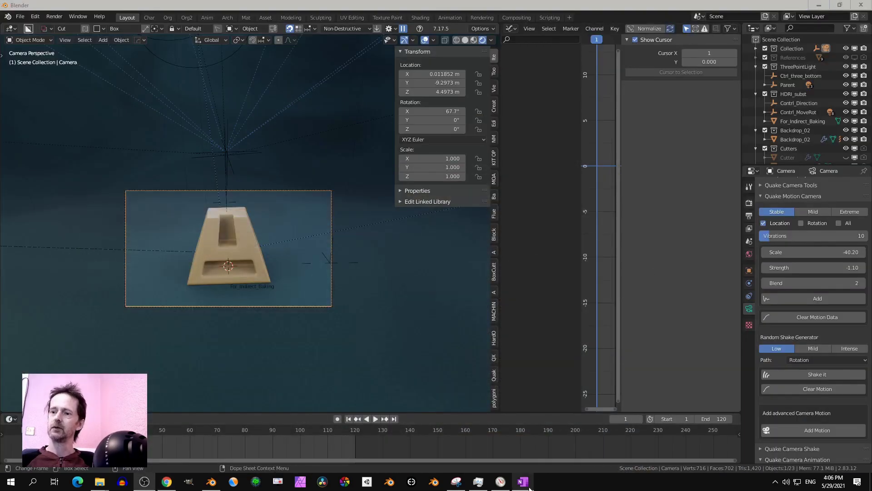
mouse_move(528, 486)
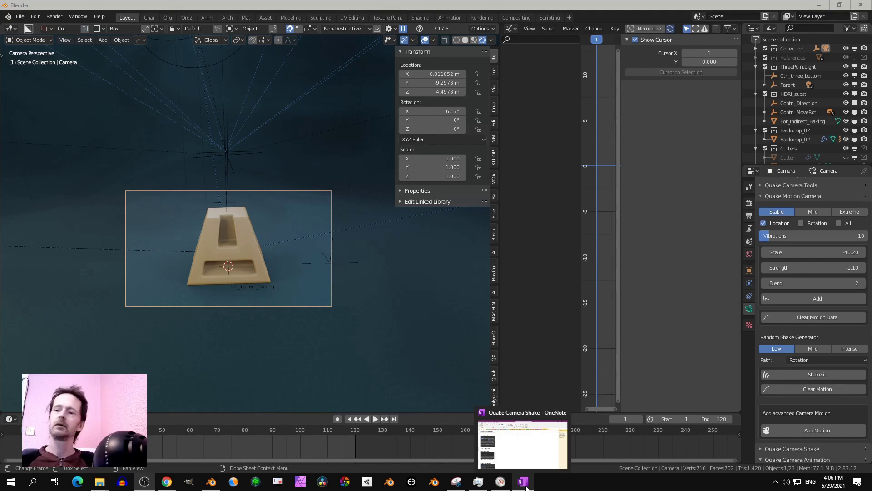
- Bring OneNote forward and open the Quake Camera tools page
left_click(523, 483)
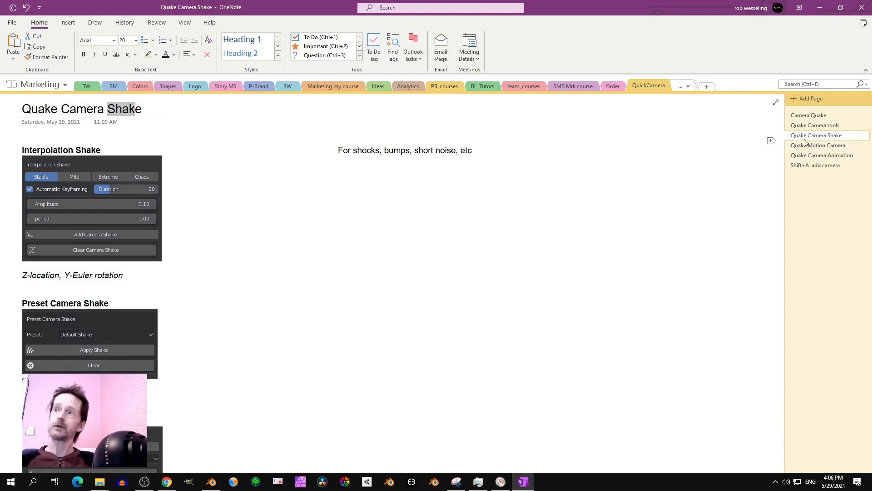
left_click(815, 126)
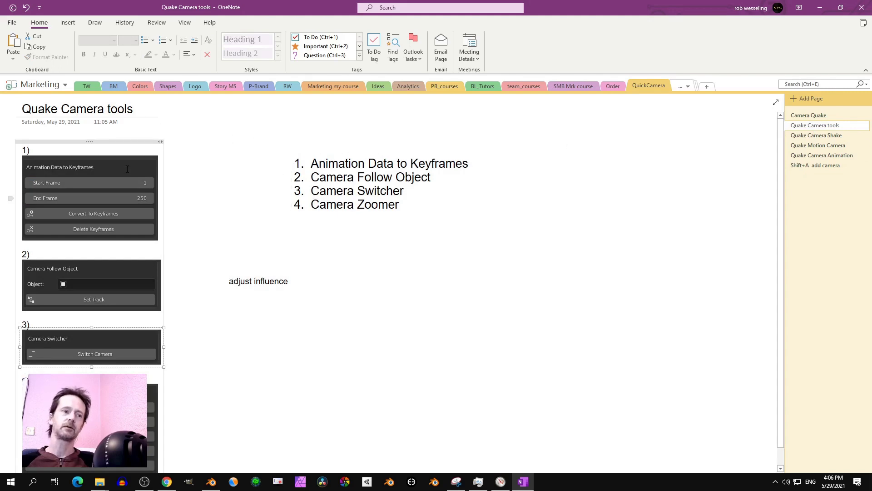
left_click_drag(104, 110, 144, 111)
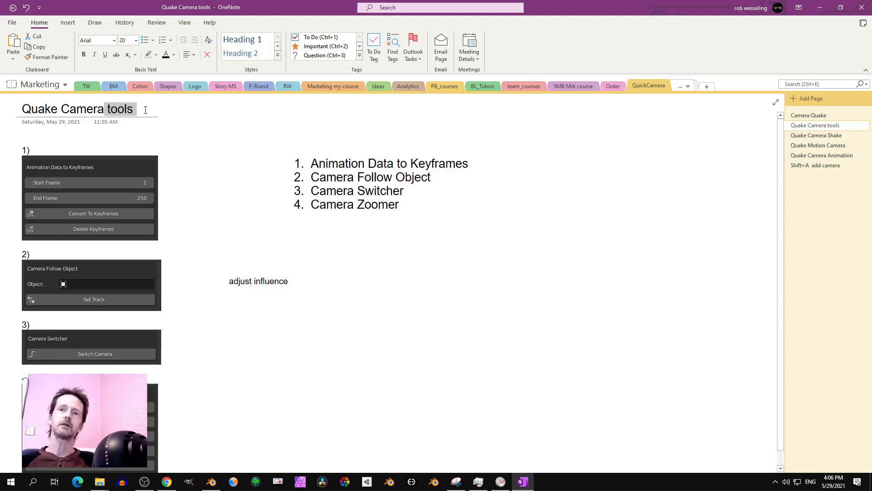
scroll(125, 191, "down", 1)
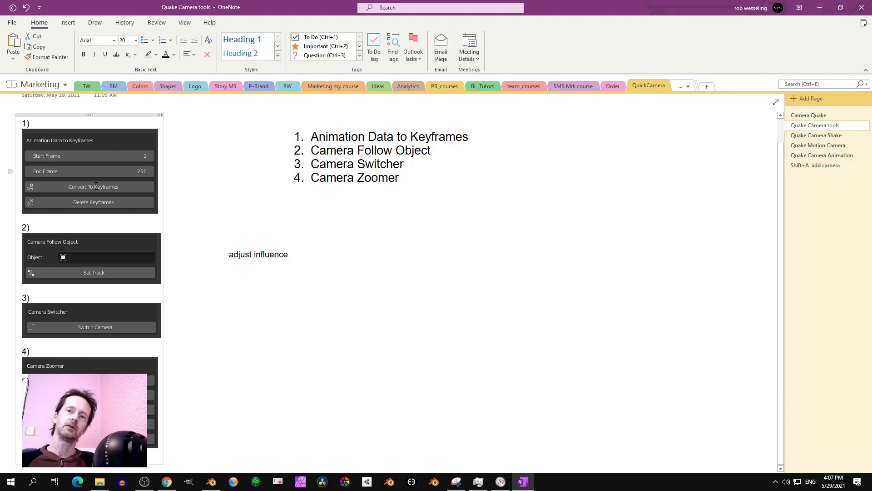
- Review the Camera Follow Object, Switcher and Zoomer screenshots and the adjust influence note
left_click(80, 234)
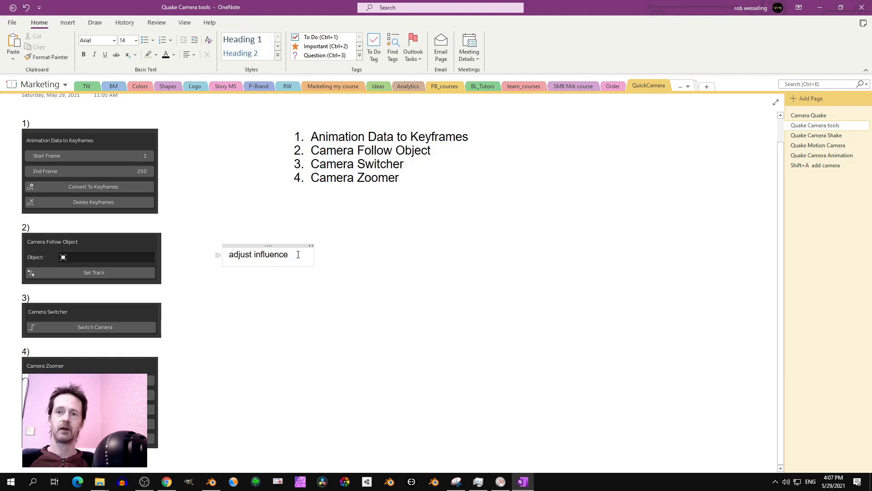
left_click_drag(295, 254, 227, 256)
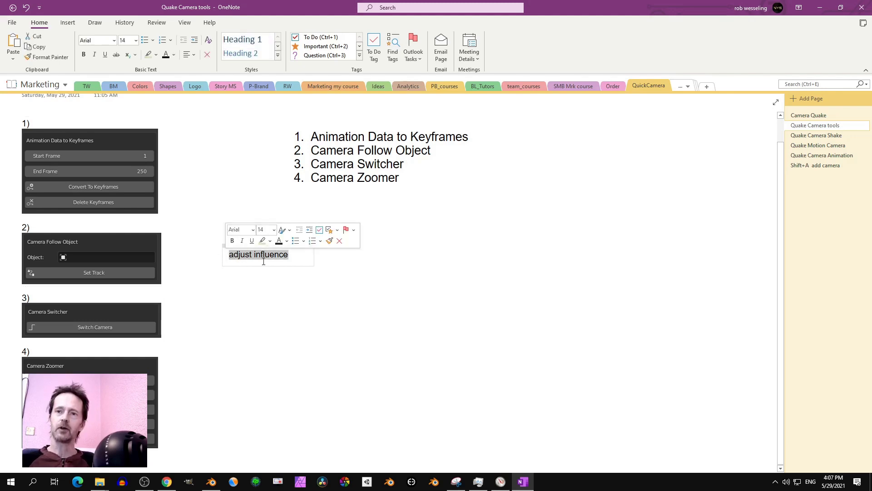
left_click(299, 262)
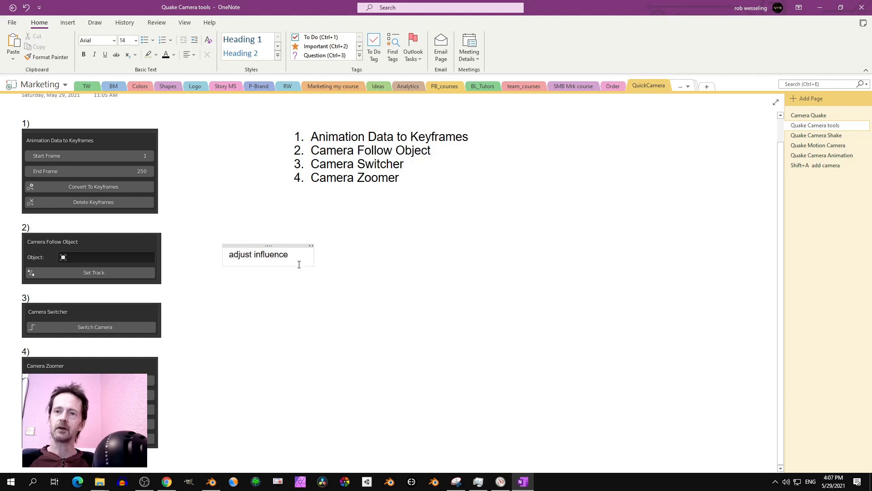
left_click(98, 311)
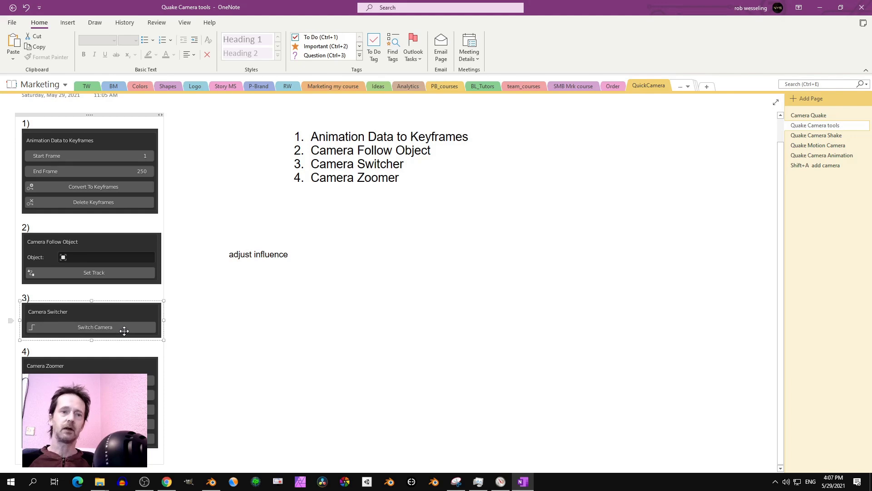
left_click(93, 364)
scroll(414, 160, "up", 1)
scroll(414, 160, "up", 1)
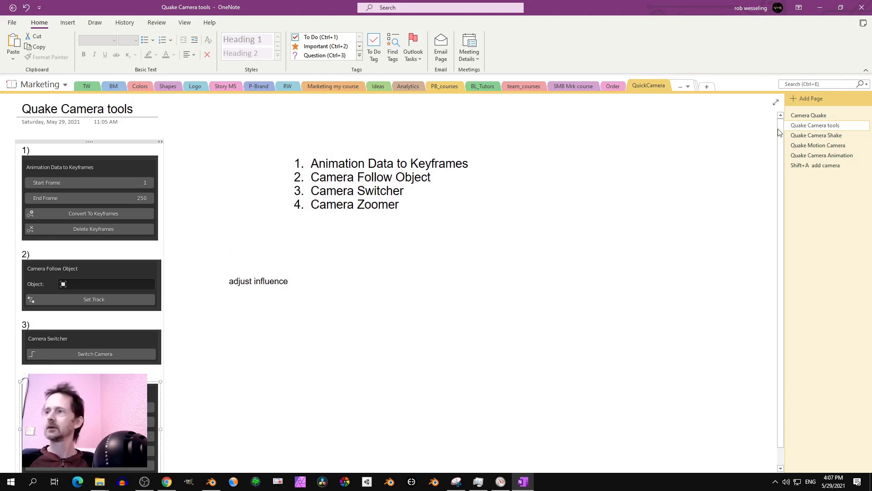
- Cycle through the Quake Camera Shake, Motion Camera, Animation and tools pages, then minimize OneNote
left_click(817, 135)
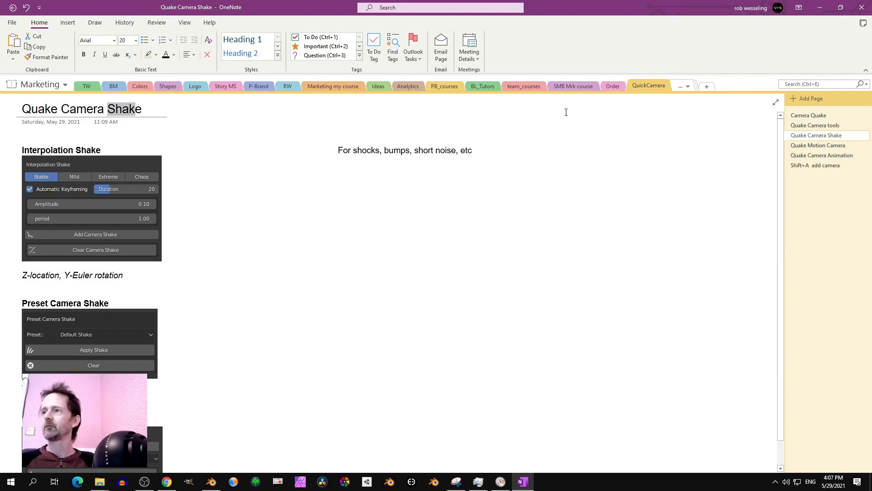
left_click(805, 146)
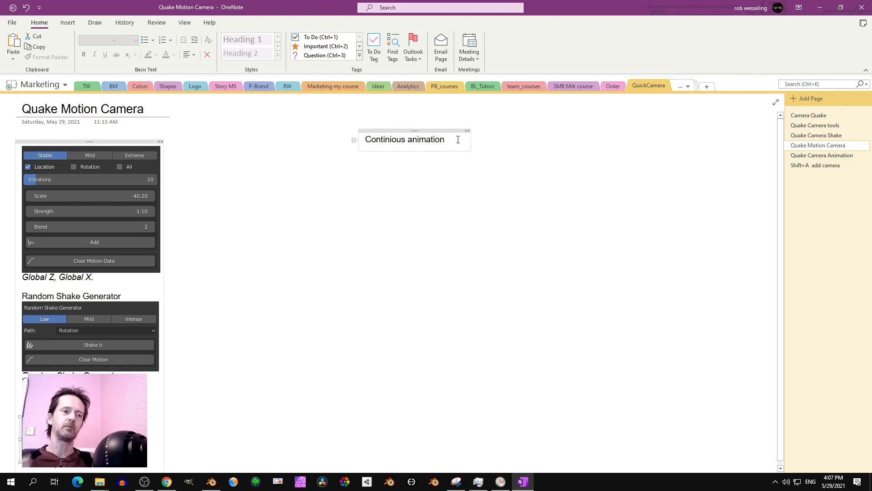
left_click(811, 155)
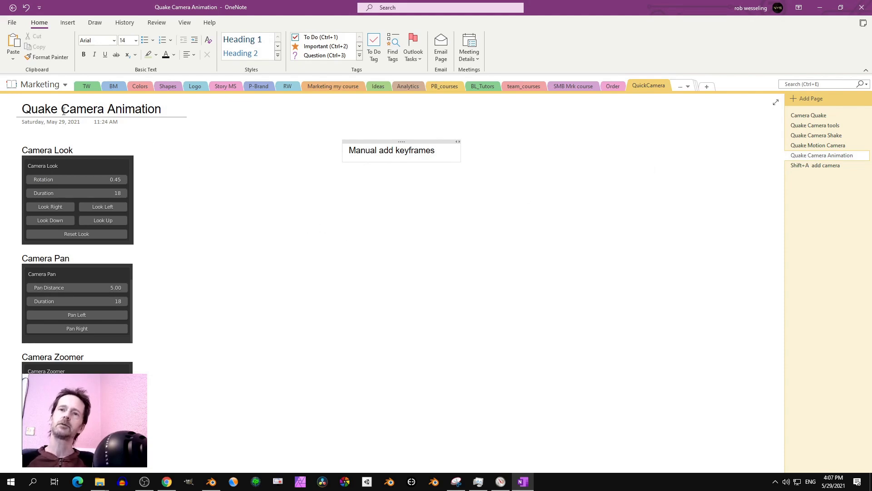
left_click(817, 126)
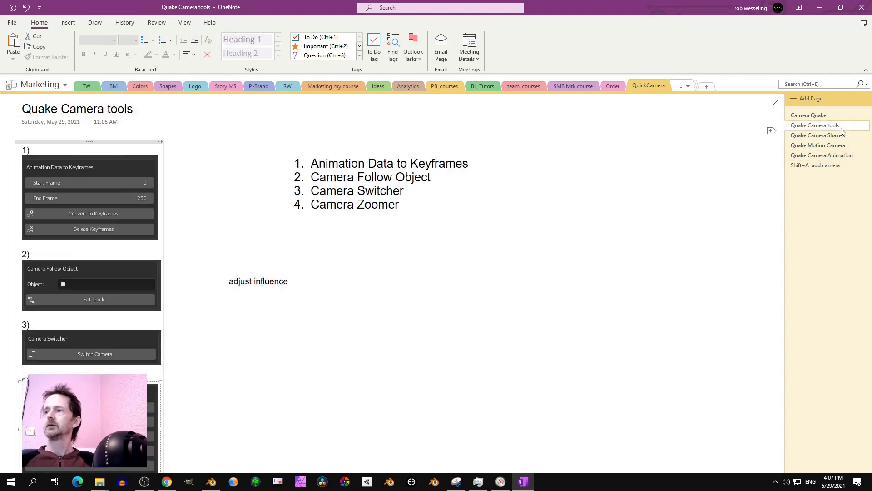
left_click(816, 136)
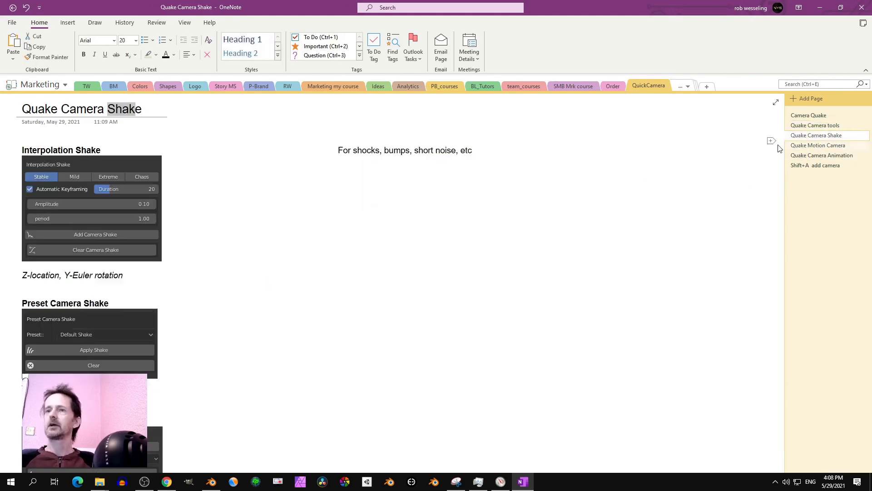
left_click(806, 144)
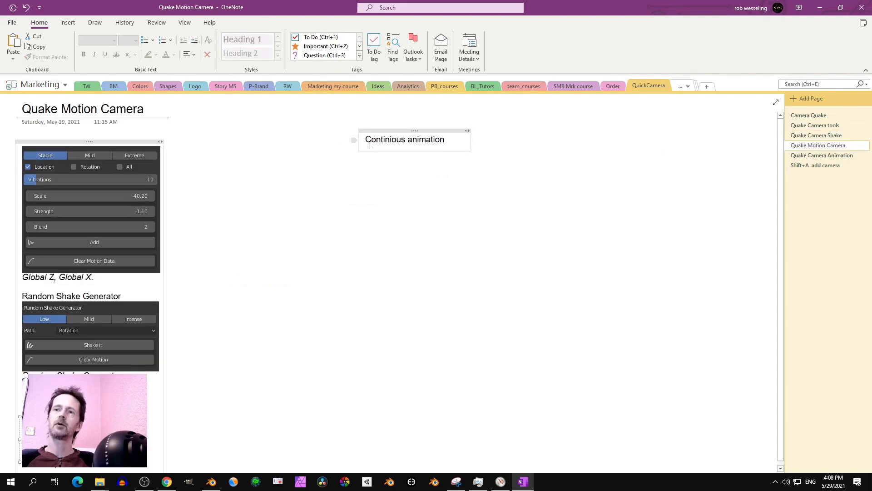
left_click(813, 155)
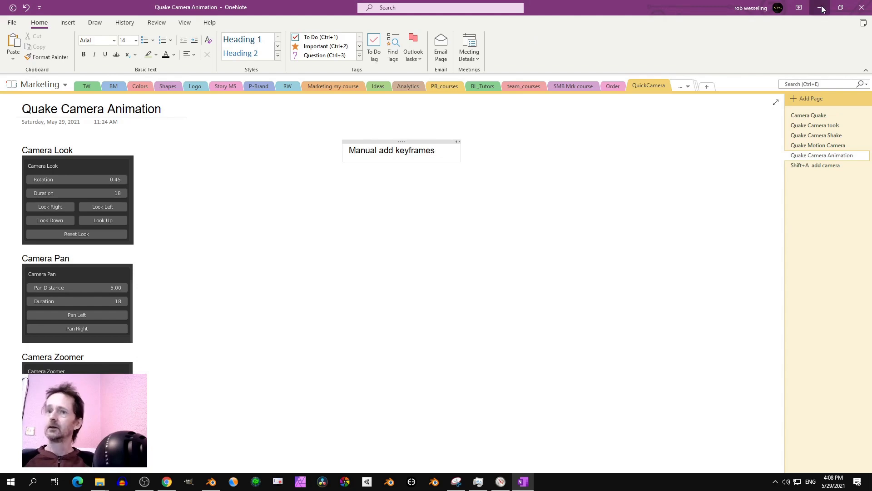
left_click(821, 9)
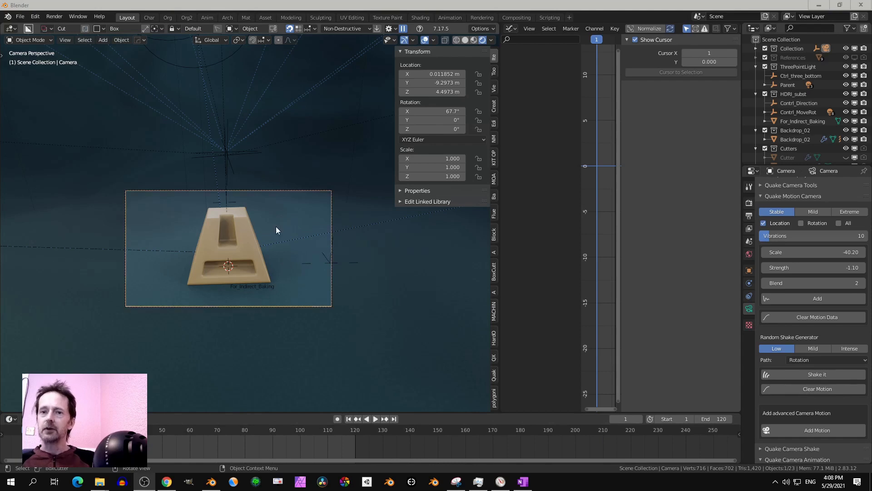
- Keyframe the camera's location, rotation and scale, and expand its Object Transforms curves
left_click(283, 193)
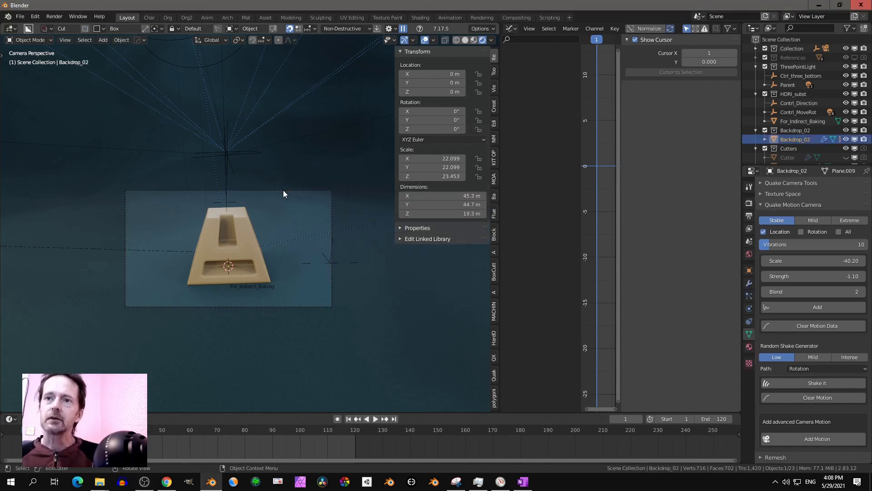
left_click(283, 194)
key("i")
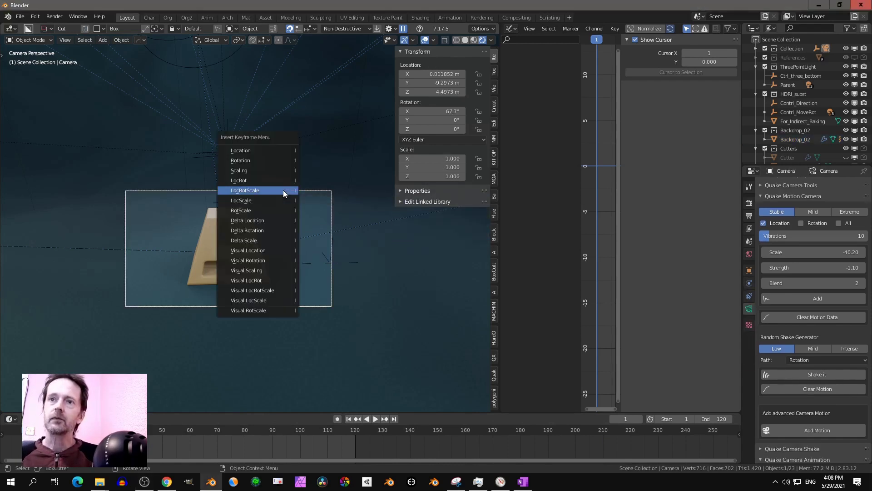
left_click(283, 191)
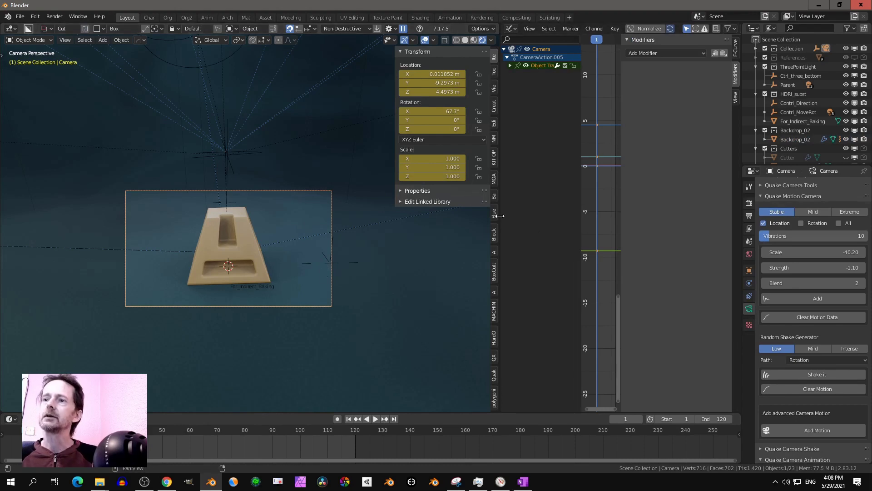
left_click_drag(500, 220, 399, 248)
left_click(408, 65)
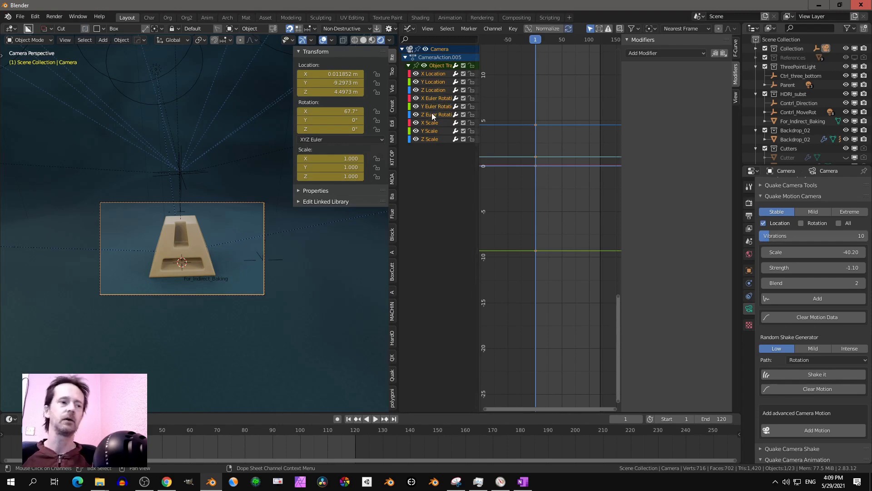
left_click(523, 482)
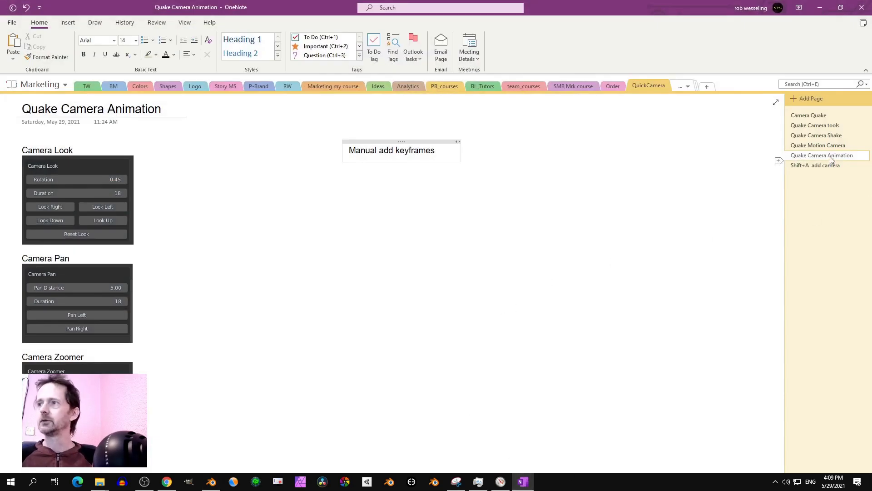
left_click(817, 135)
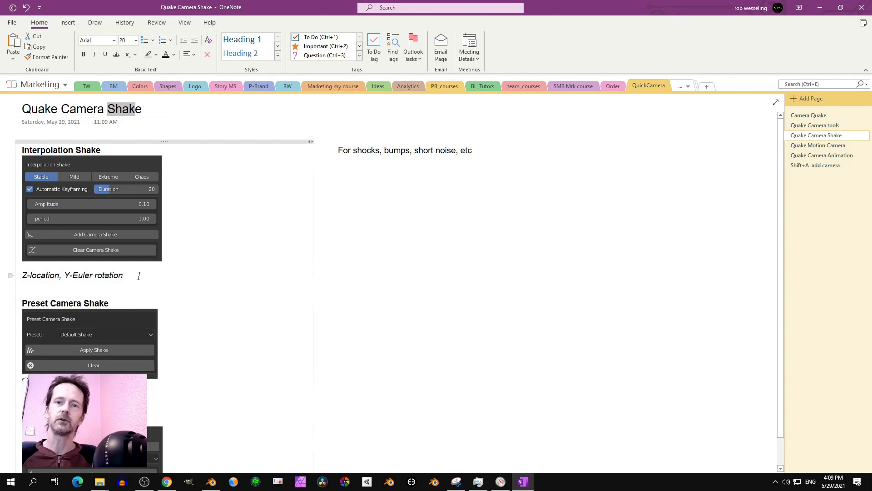
scroll(94, 242, "down", 1)
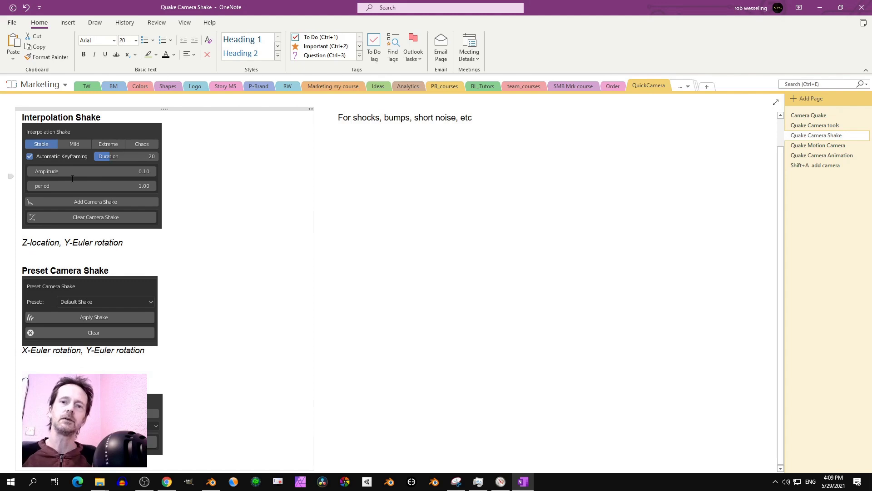
scroll(81, 158, "down", 1)
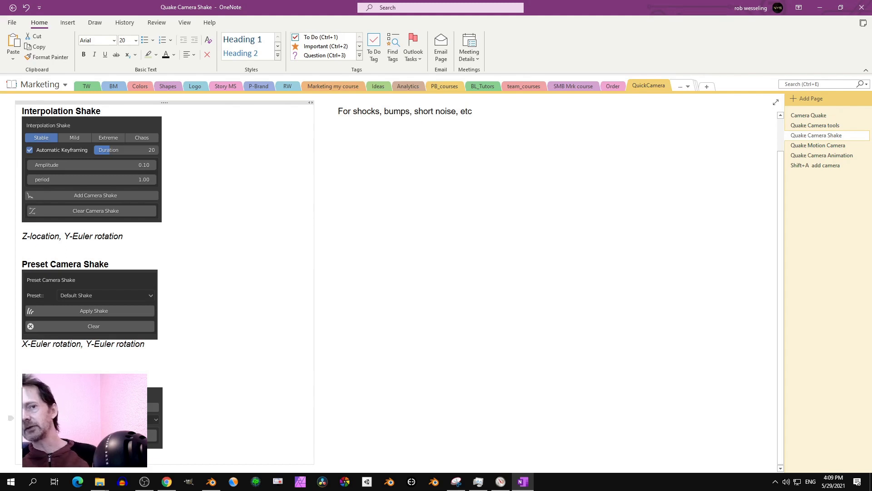
scroll(400, 282, "up", 2)
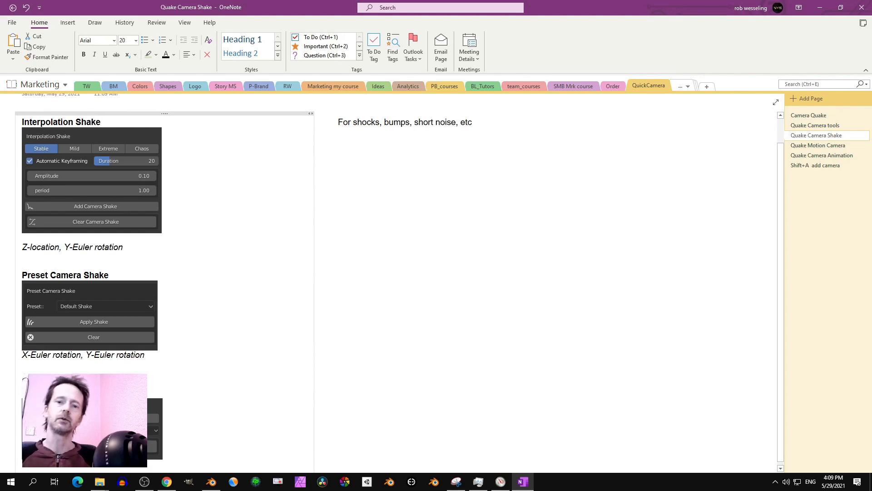
scroll(397, 281, "up", 3)
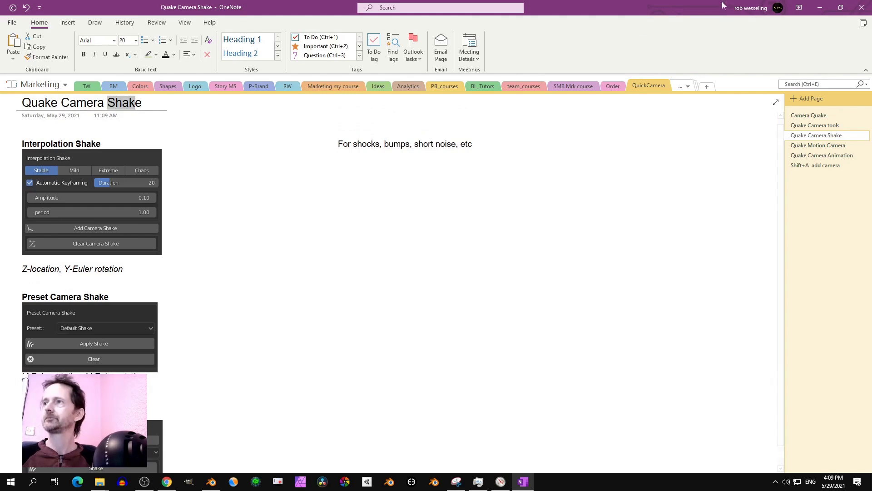
left_click(820, 7)
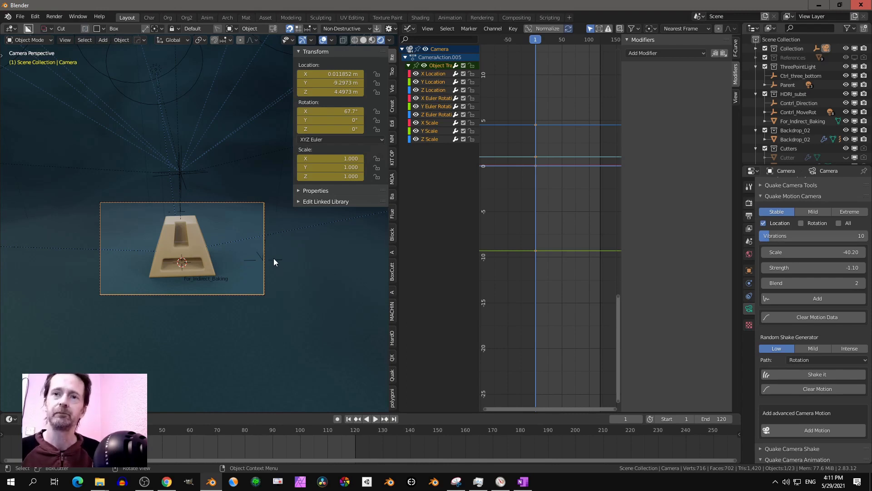
- Add a Noise modifier with scale 18.4 to the camera's Y Euler Rotation curve
left_click(435, 105)
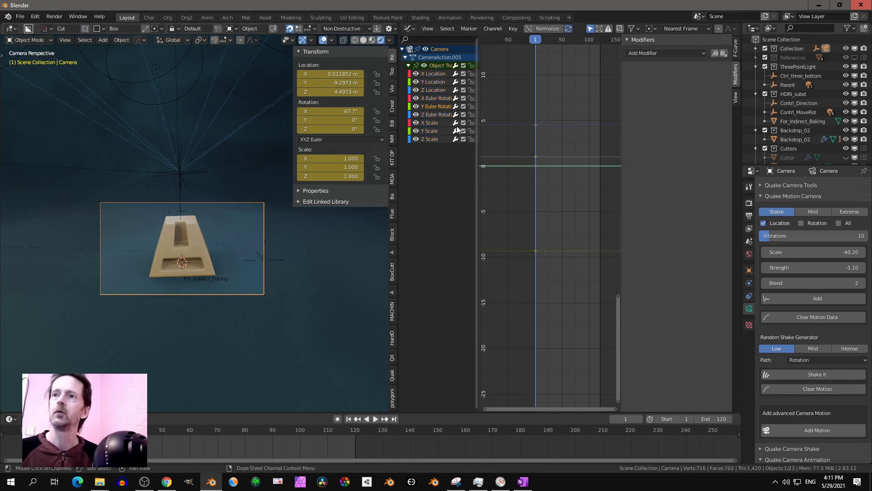
left_click(684, 53)
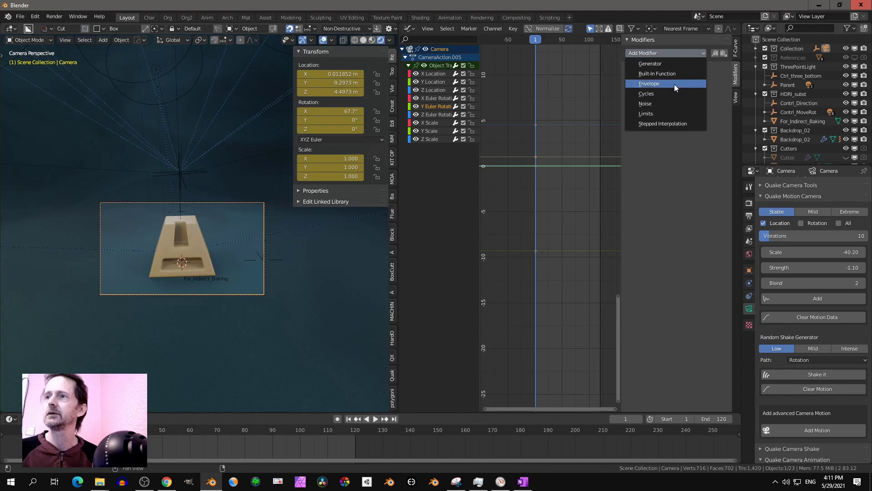
left_click(659, 104)
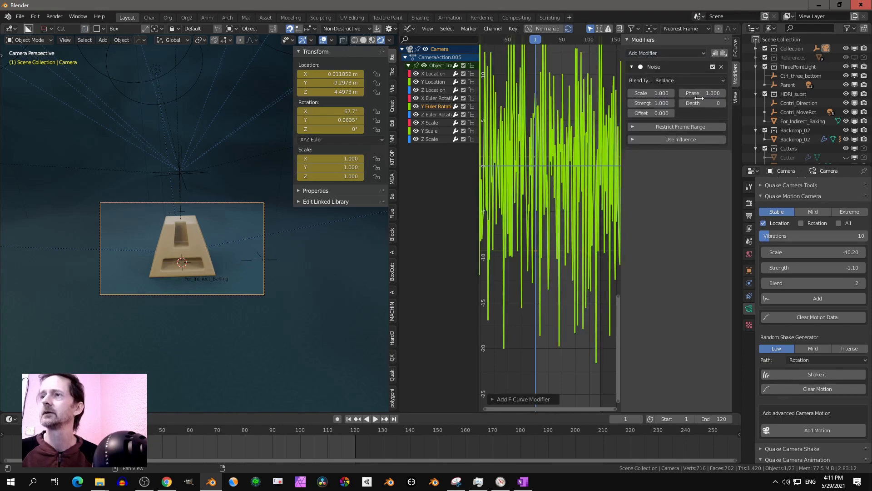
left_click_drag(649, 93, 706, 93)
- Play back the shake, orbit the scene, and return to camera view
key("space")
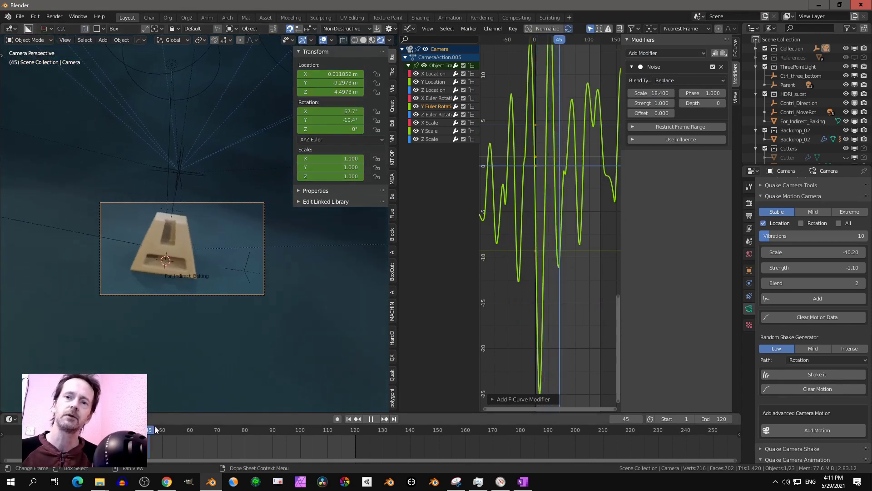
left_click_drag(154, 435, 83, 435)
key("Escape")
middle_click_drag(195, 318, 66, 312)
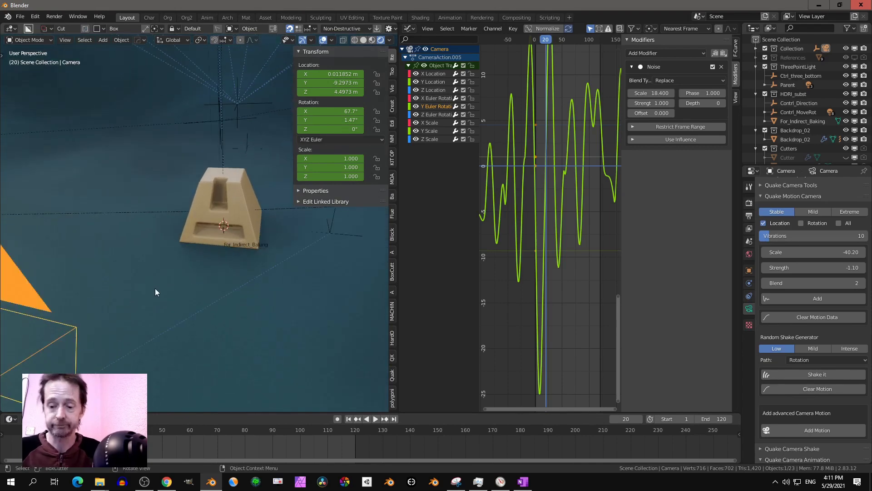
key("KP_0")
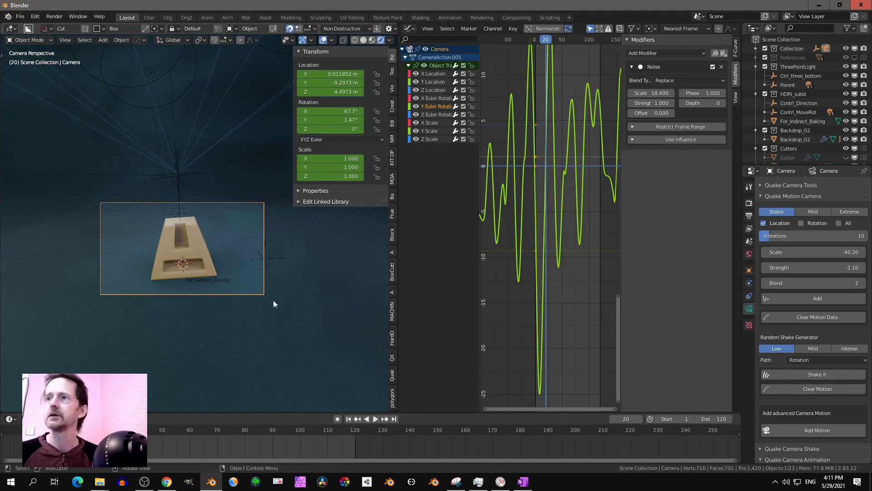
- Set the Noise strength to 0.28 and scale to 9.08, preview playback, then rewind
left_click_drag(651, 103, 595, 103)
left_click_drag(652, 93, 604, 93)
left_click(376, 418)
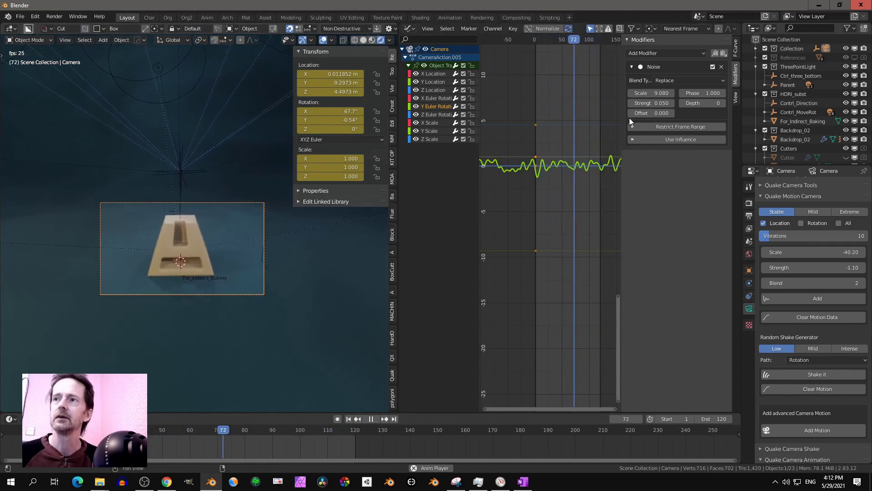
left_click_drag(645, 103, 663, 103)
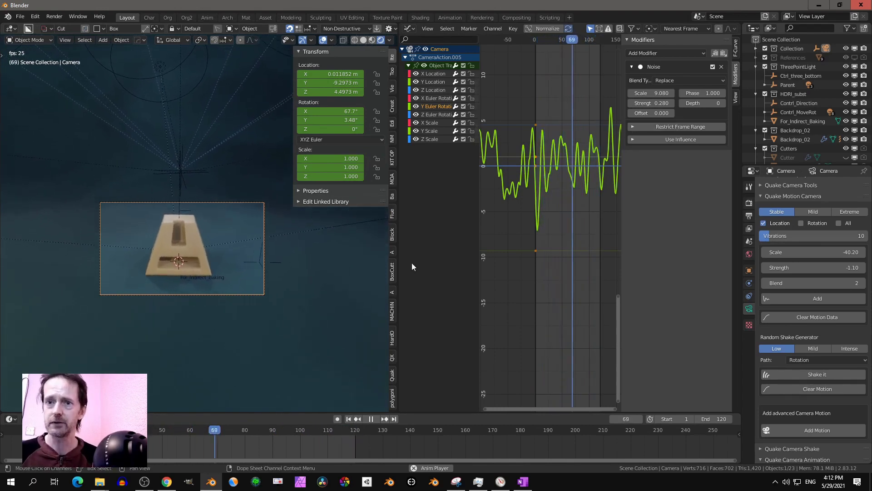
left_click(371, 418)
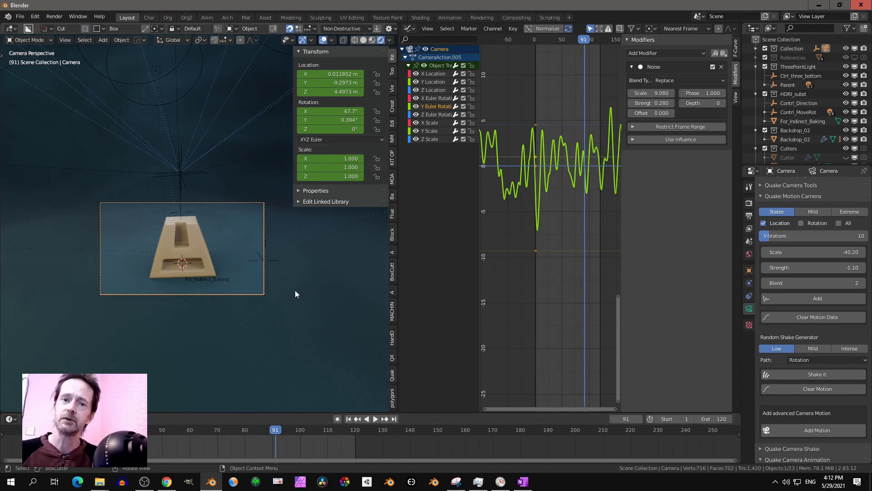
left_click(348, 418)
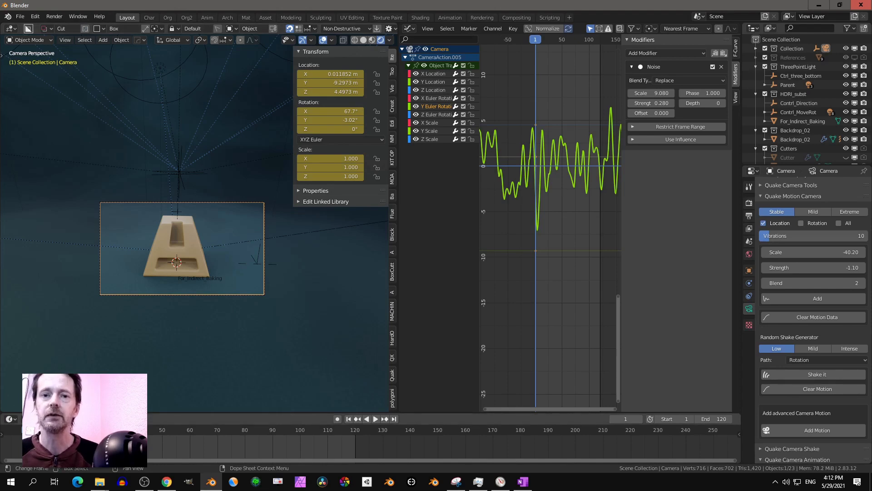
- Undo the camera shake, resize the editors, and delete Empty.001
key("ctrl+z")
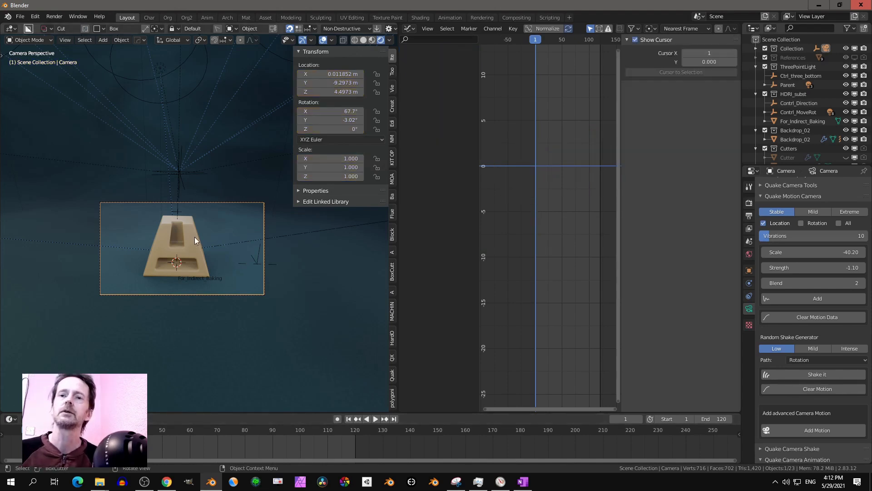
left_click(208, 204)
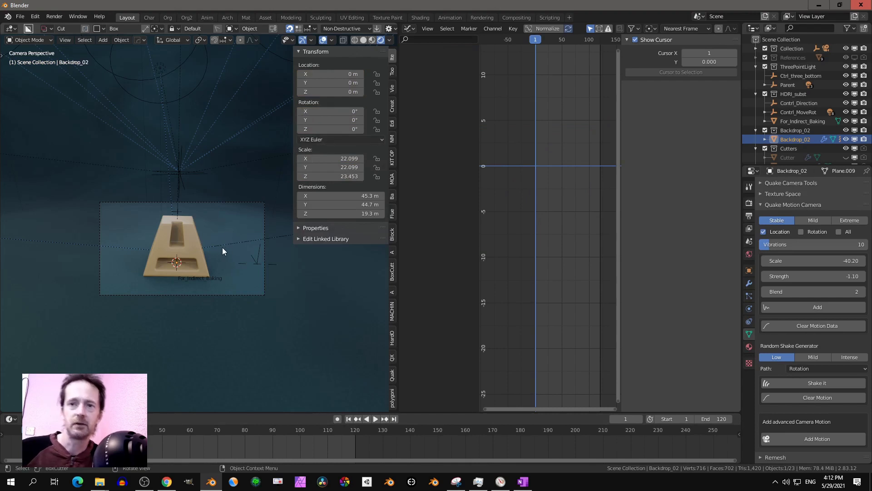
middle_click_drag(214, 280, 226, 277, "shift")
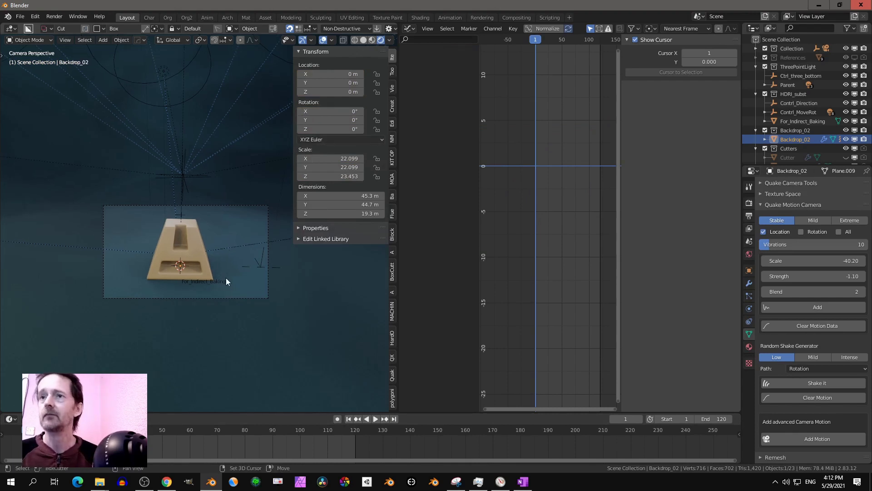
left_click_drag(399, 273, 478, 271)
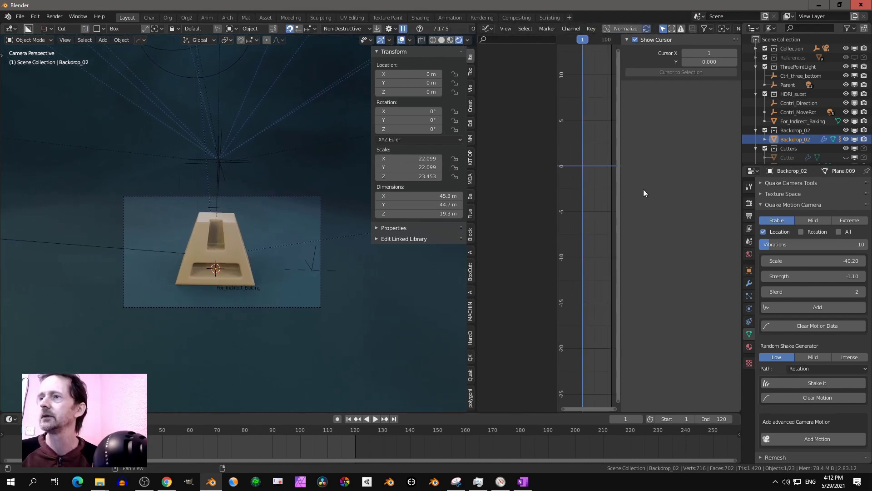
left_click_drag(620, 176, 677, 170)
scroll(250, 315, "up", 3)
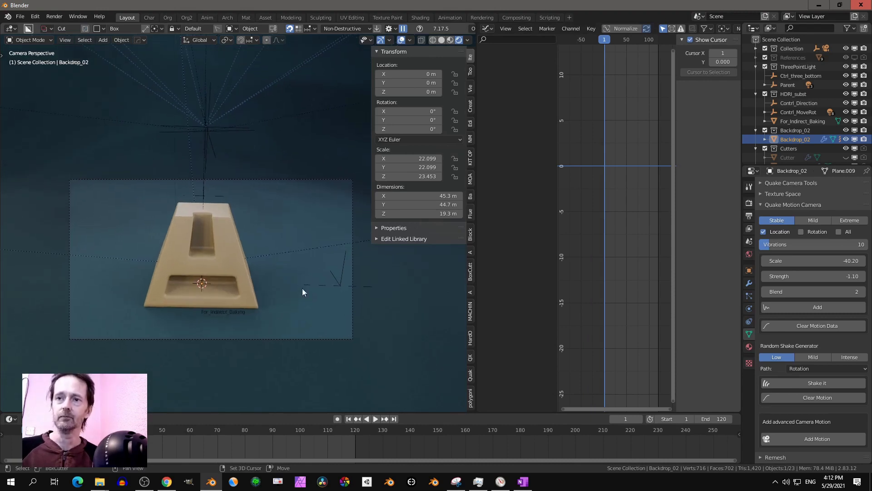
left_click(342, 273)
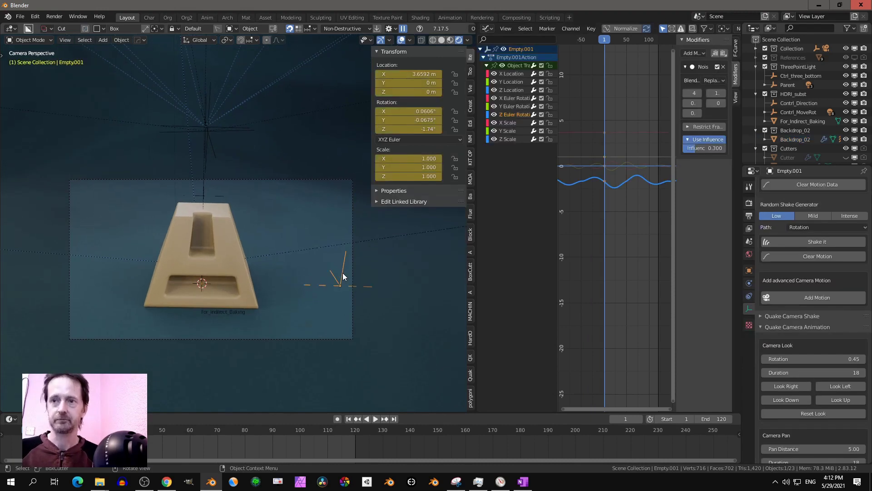
key("Delete")
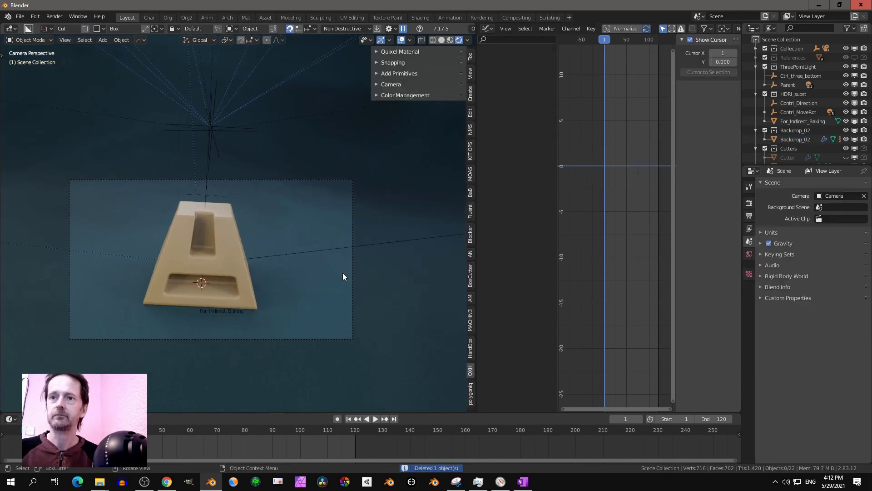
- Set the camera's Y rotation to 0°
left_click(293, 179)
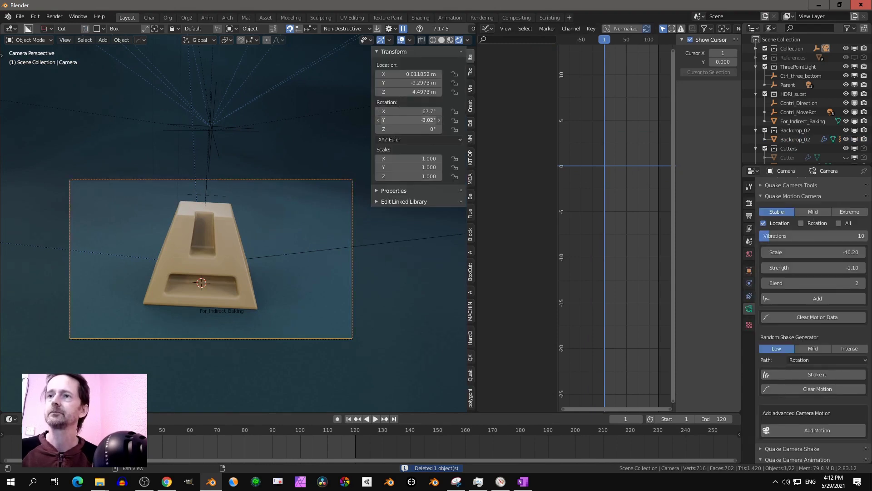
left_click(399, 120)
type("0")
key("Return")
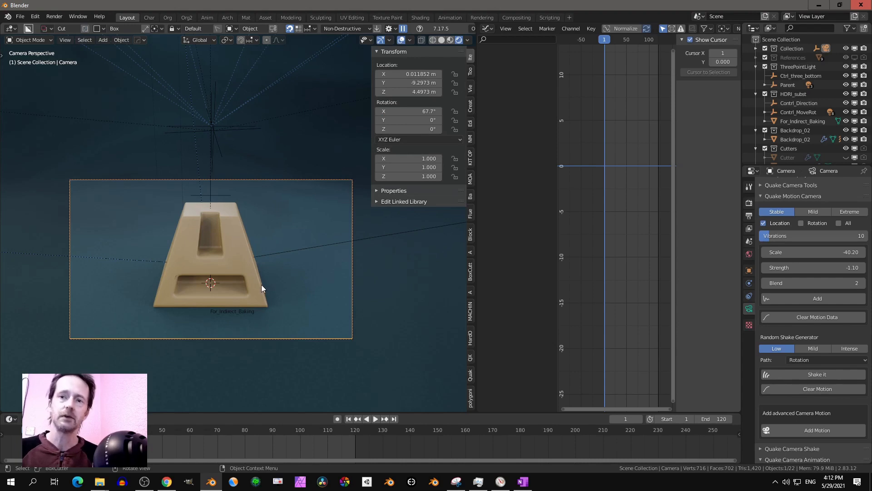
- Add a Plain Axes empty at X 3.296 m and keyframe its location, rotation and scale
key("shift+a")
mouse_move(261, 284)
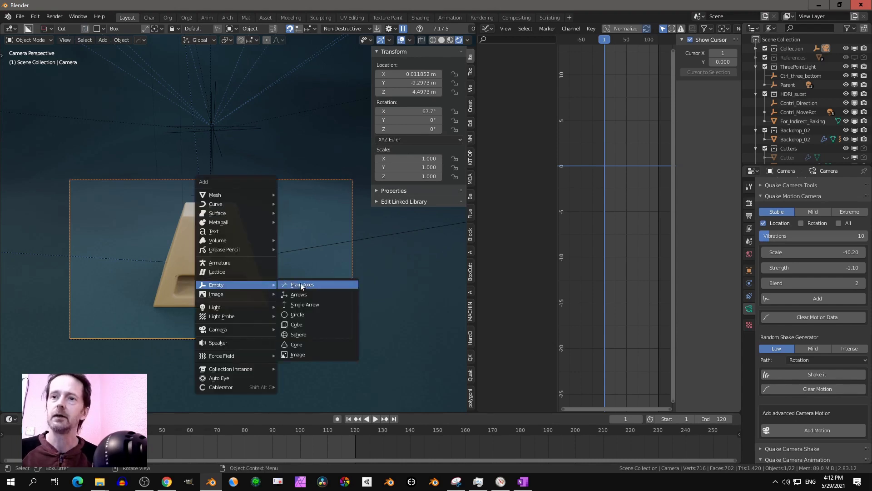
left_click(298, 285)
key("g")
key("x")
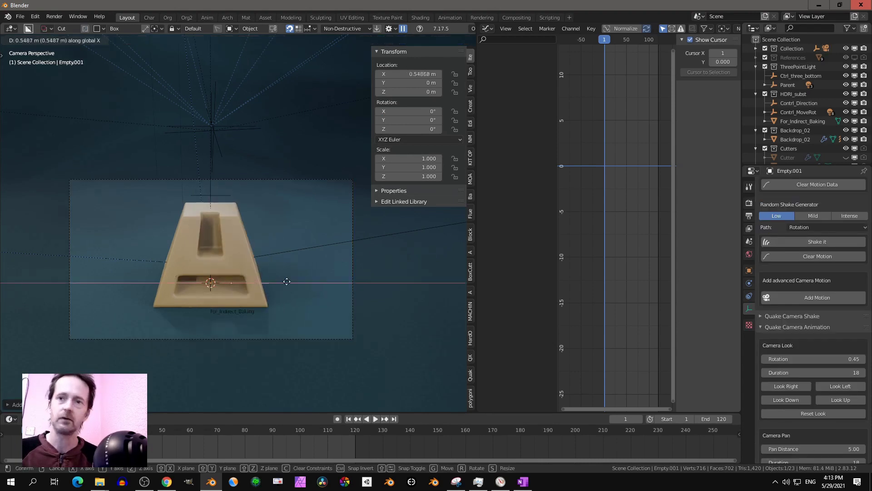
left_click(377, 273)
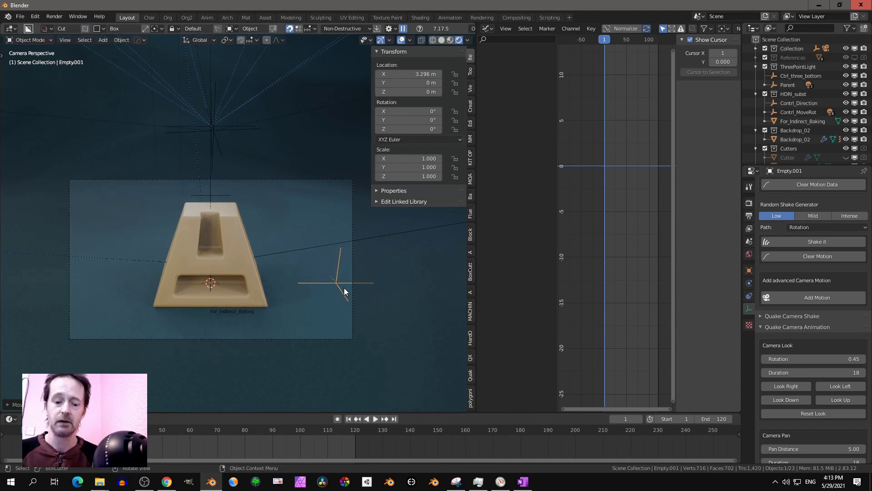
key("i")
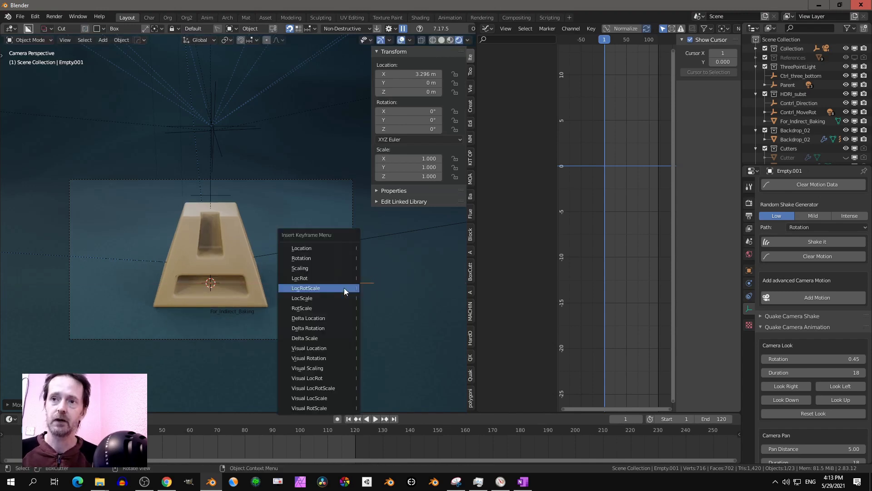
left_click(345, 287)
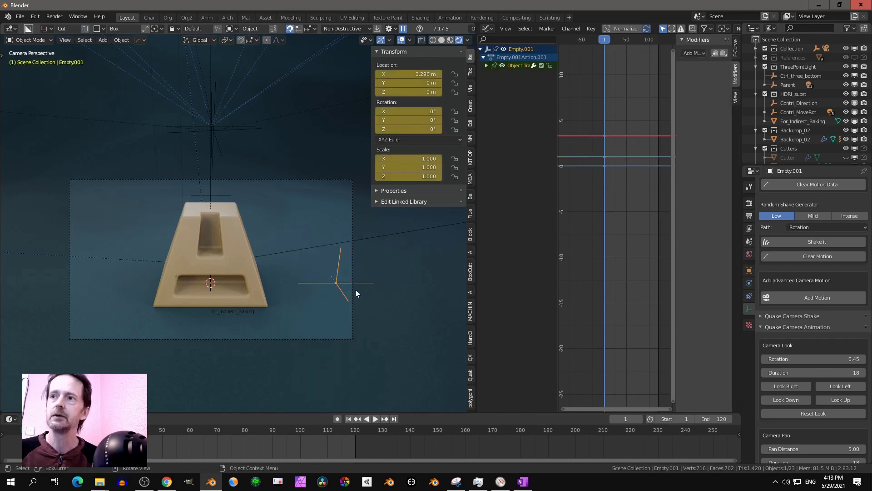
- Add a Noise modifier with scale 23.7 to the empty's Z Euler Rotation, and preview it
left_click(486, 66)
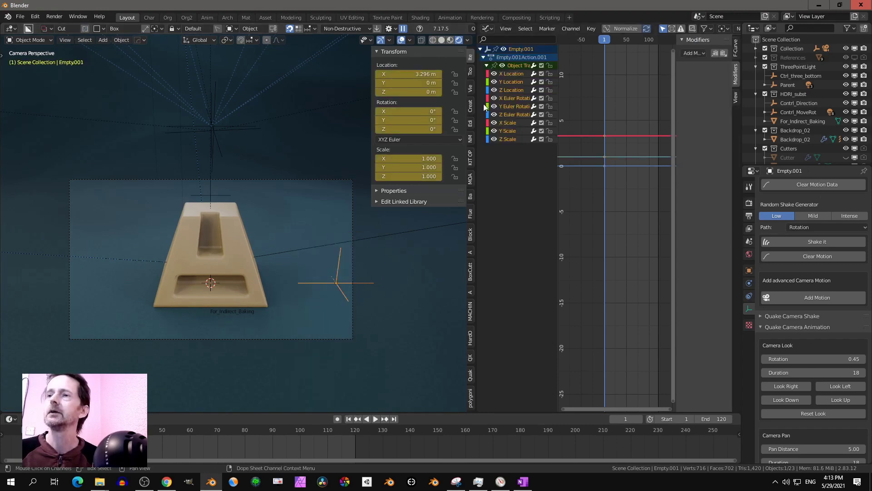
left_click(511, 112)
left_click(695, 53)
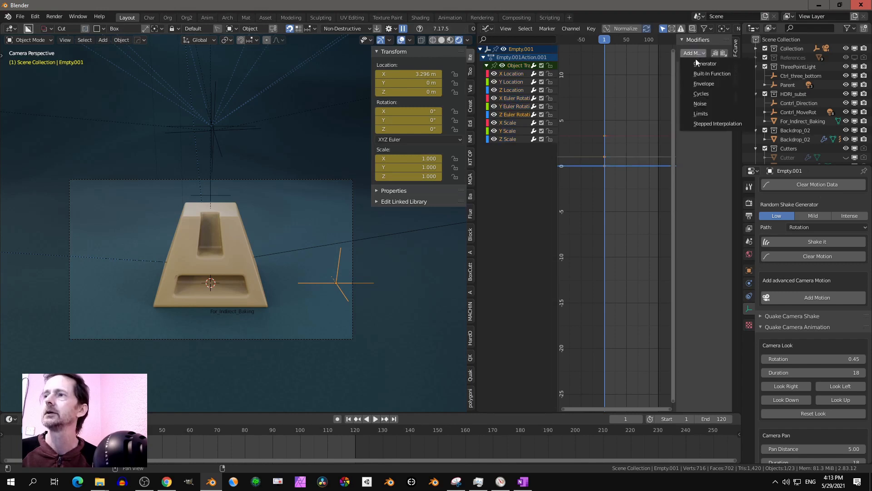
left_click(700, 104)
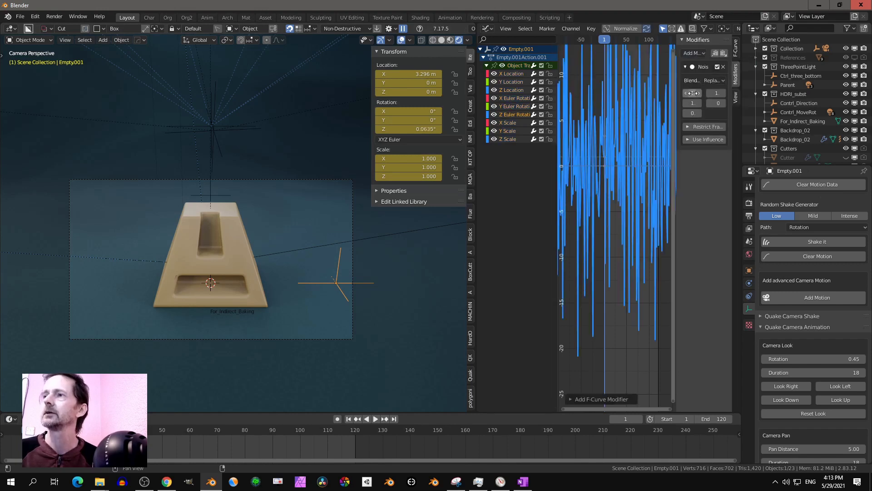
left_click_drag(693, 94, 722, 93)
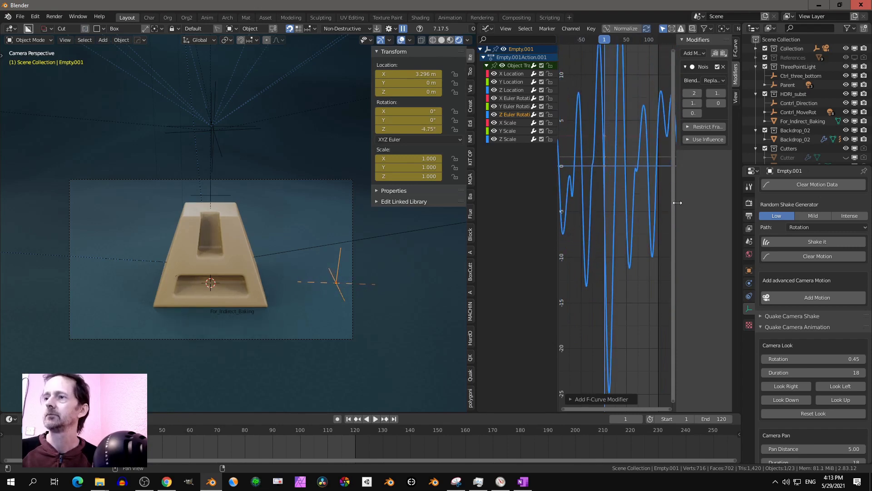
mouse_move(676, 208)
left_mouse_down()
mouse_move(604, 208)
mouse_move(673, 208)
left_mouse_up()
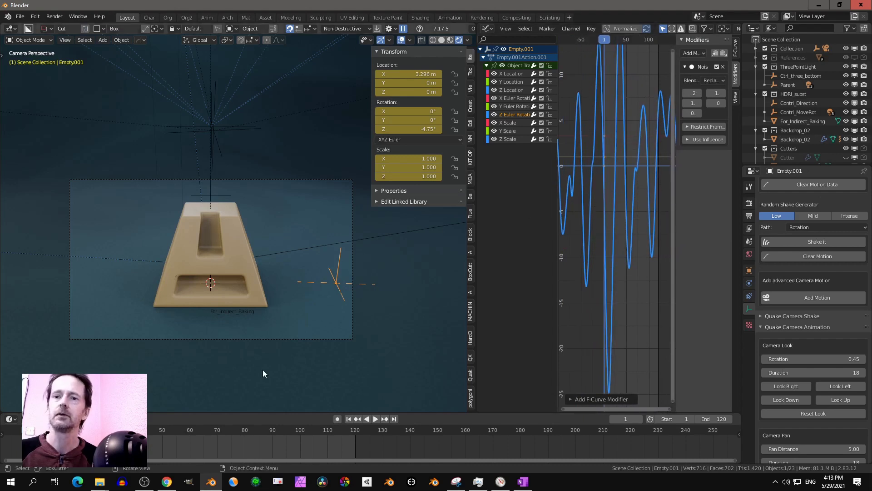
left_click(377, 419)
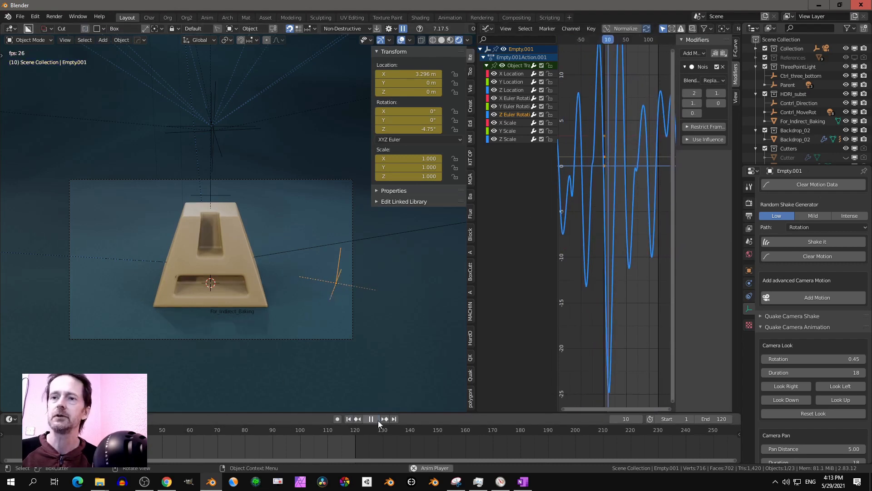
left_click(378, 421)
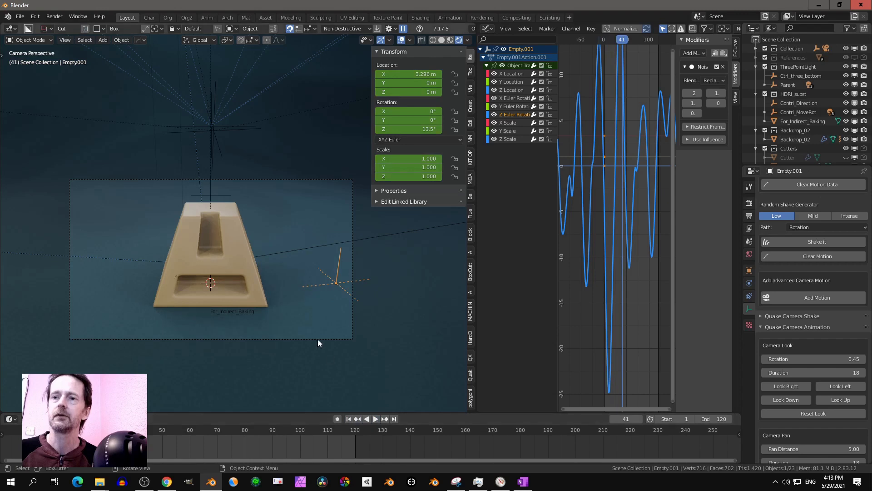
- Give the camera a Copy Rotation constraint targeting Empty.001
left_click(287, 180)
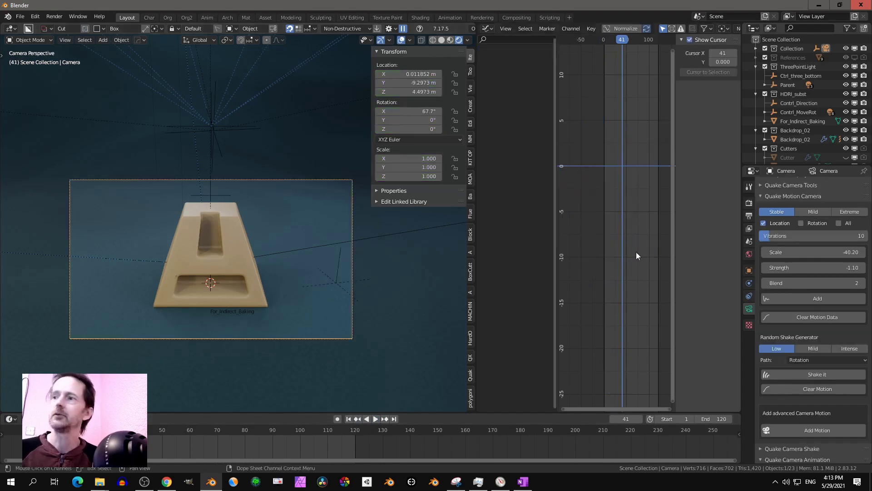
left_click(747, 296)
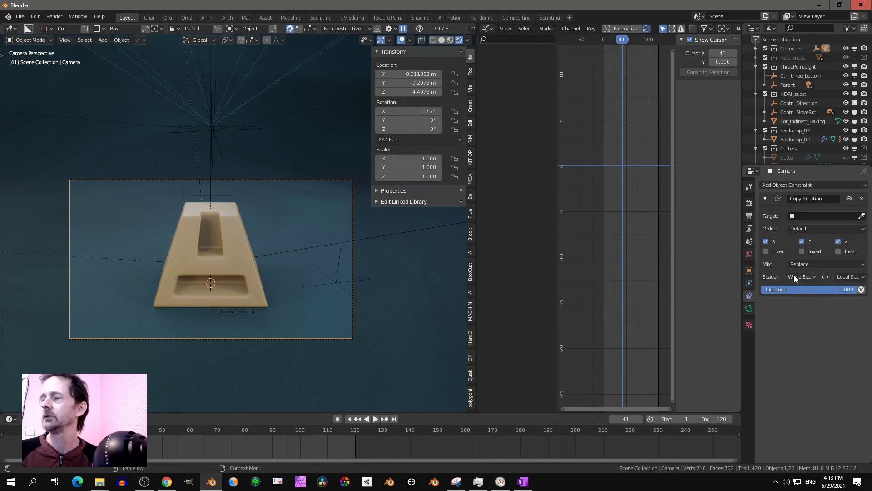
left_click(813, 216)
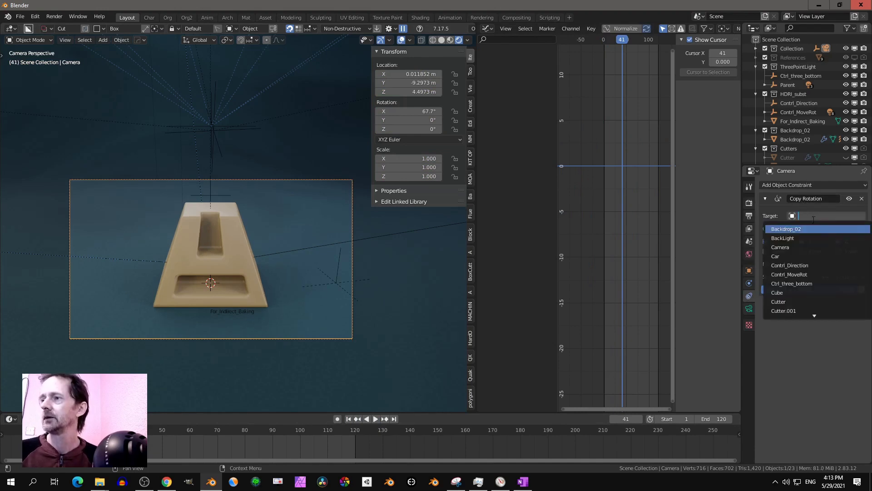
scroll(795, 311, "down", 3)
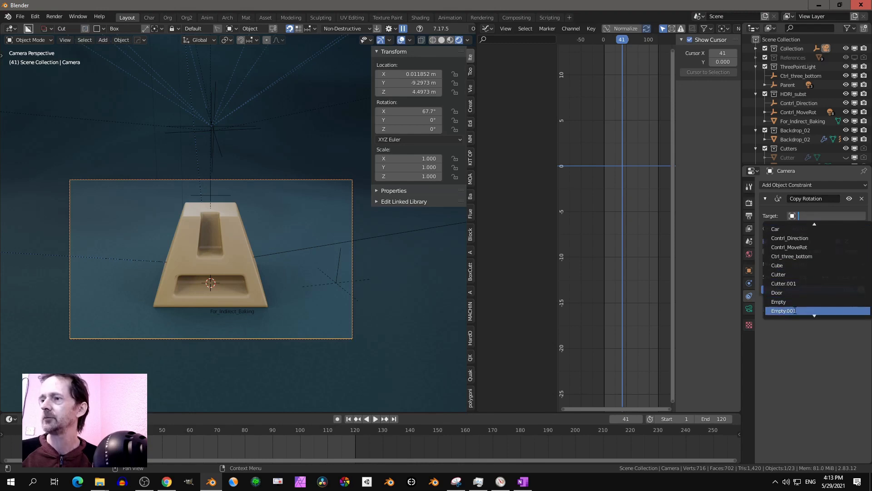
left_click(795, 311)
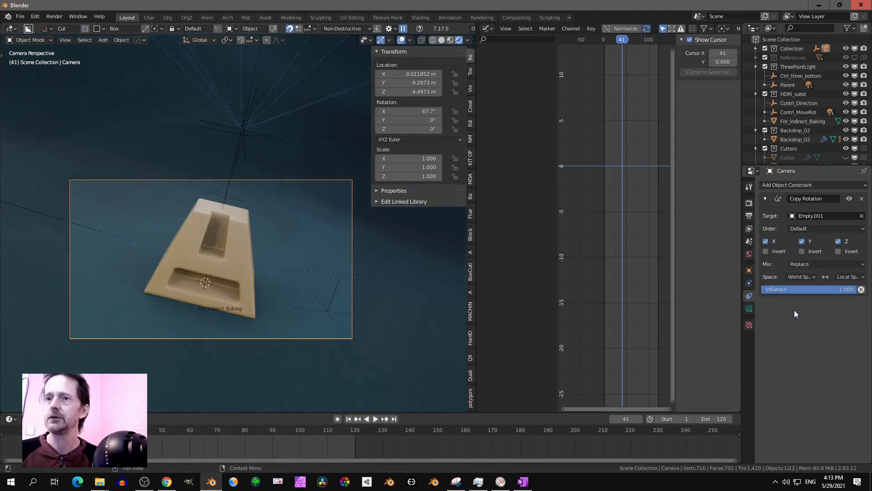
- Play the animation from frame 1 to check the camera shake, then rewind to frame 1
left_click(349, 418)
left_click(375, 419)
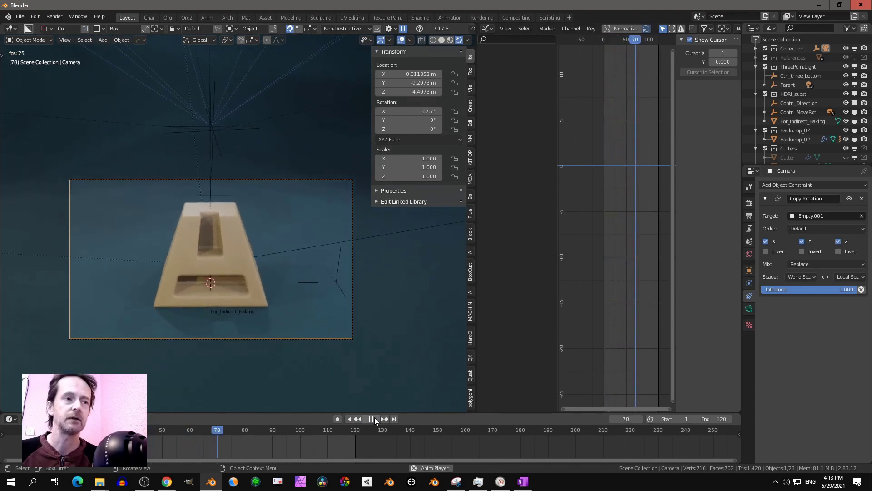
left_click(375, 418)
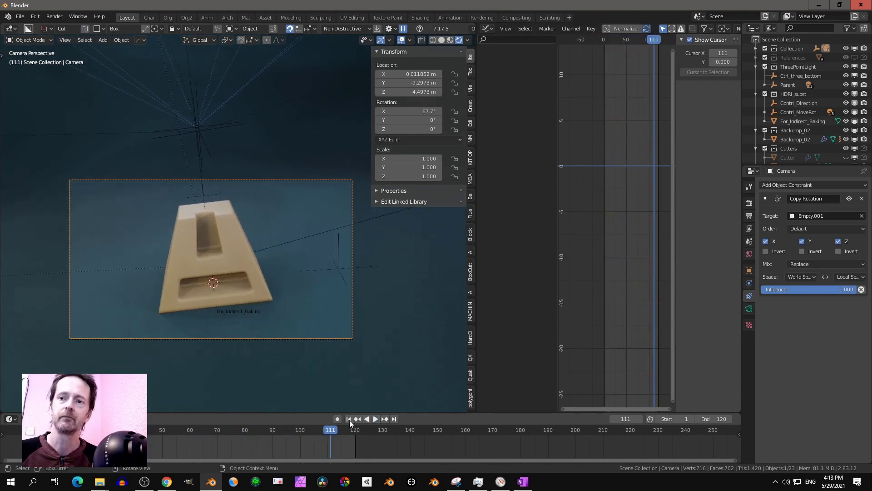
left_click(348, 418)
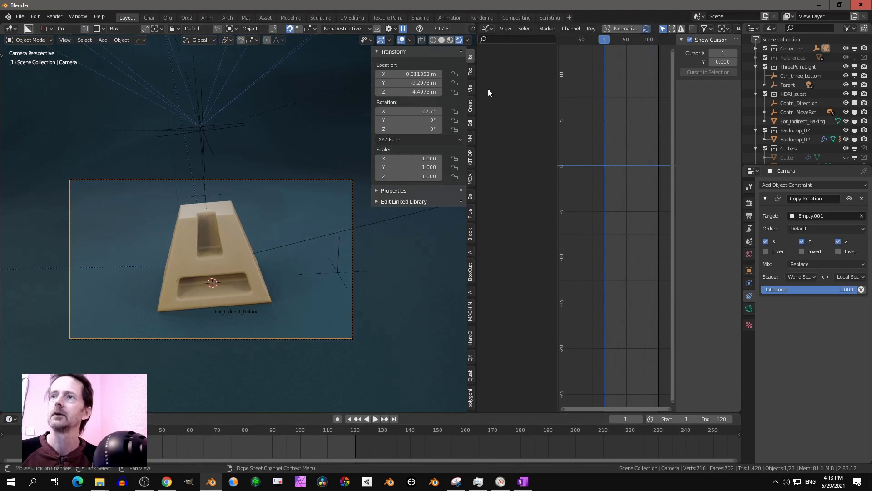
- Select Empty.001 and lower its Noise modifier Strength to 0.100 in a widened Graph Editor
left_click(339, 274)
left_click(338, 269)
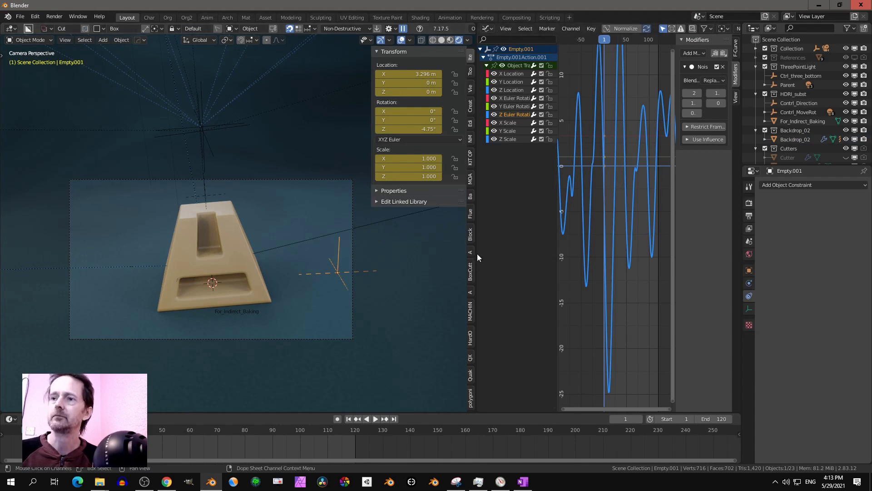
left_click_drag(468, 253, 320, 253)
left_click_drag(674, 144, 614, 145)
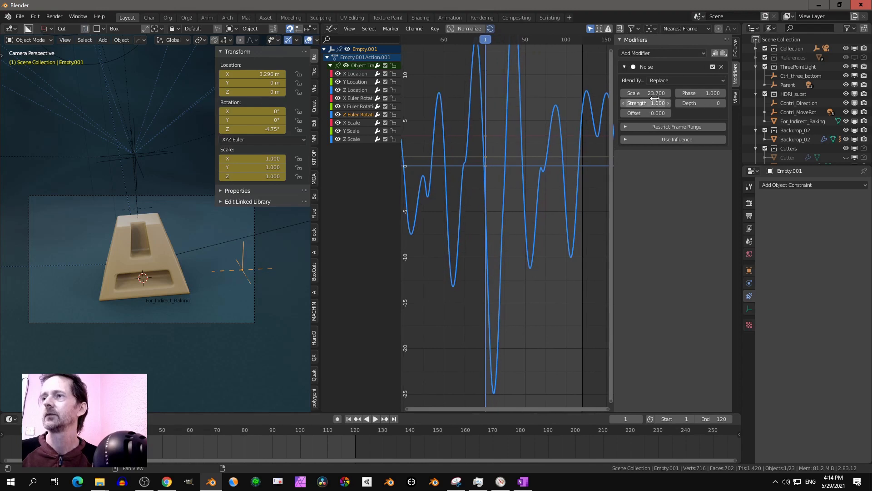
left_click_drag(645, 104, 620, 103)
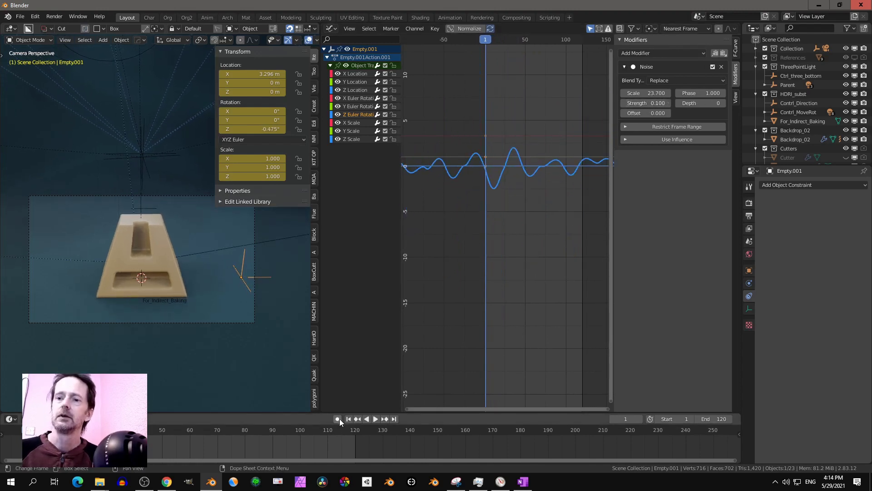
- Preview the softer shake, then stop the Z Euler Rotation curve from contributing
left_click(375, 418)
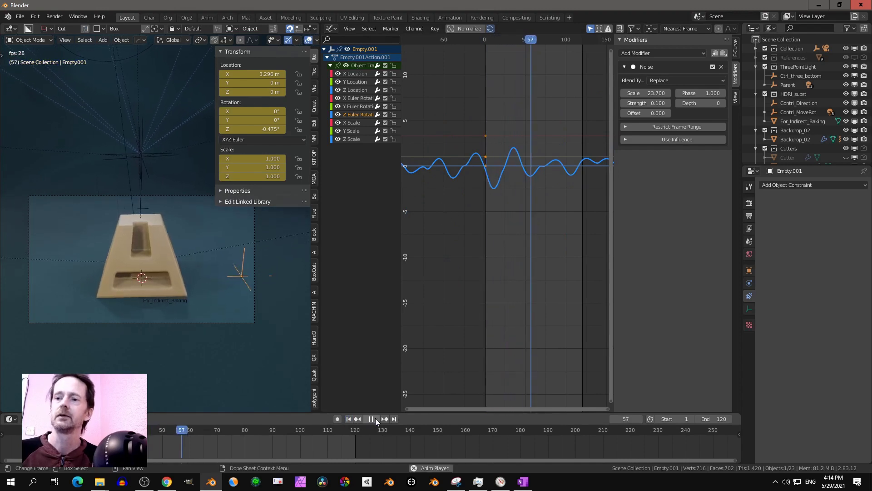
left_click(375, 418)
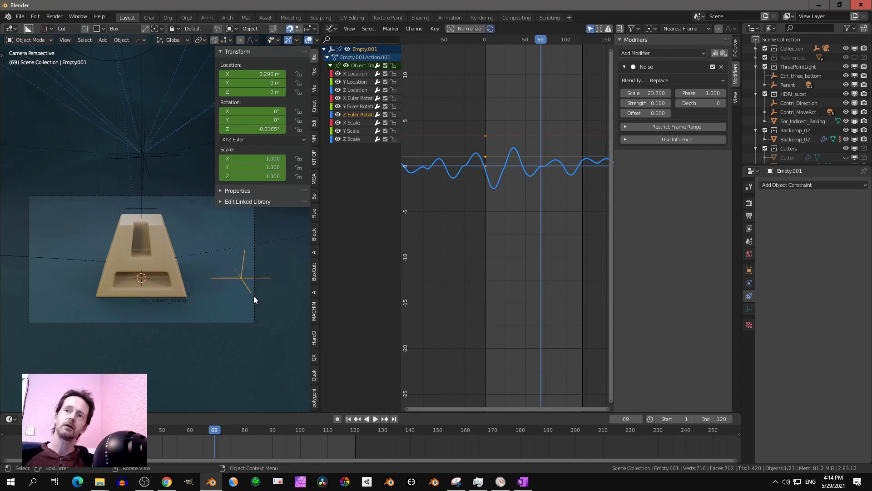
left_click(385, 115)
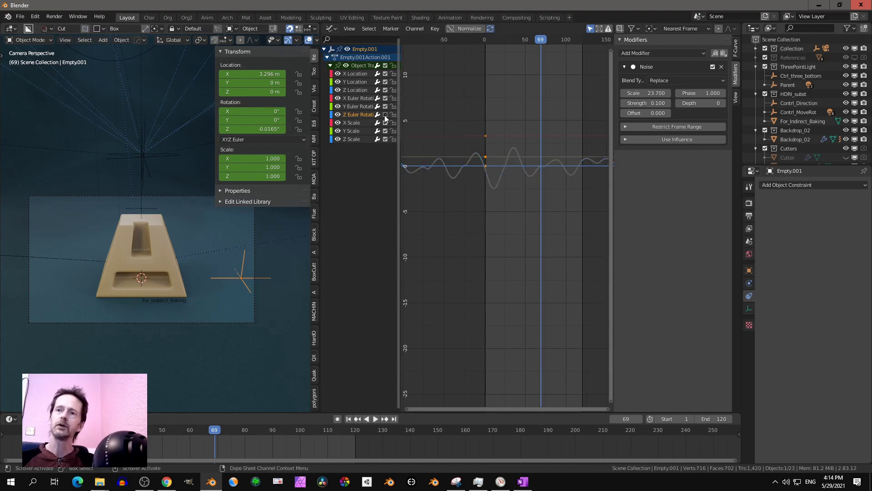
left_click(222, 322)
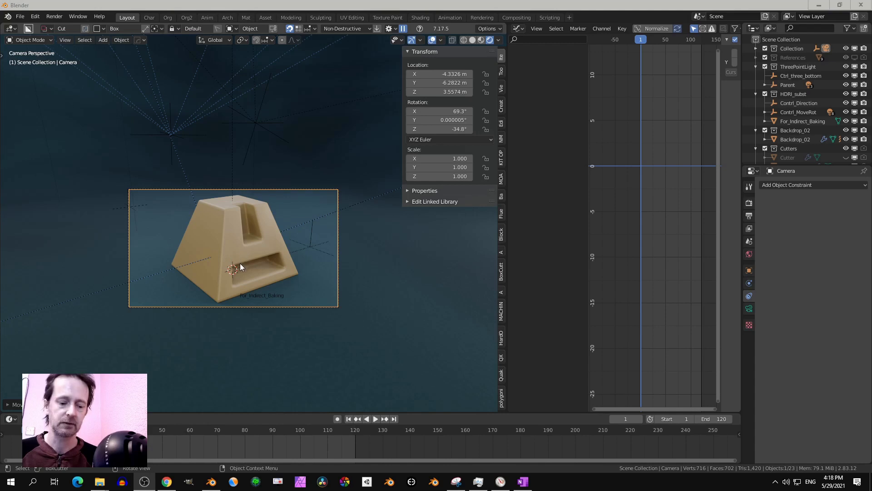
- Select the camera and keyframe its LocRotScale at the starting frame
left_click(263, 188)
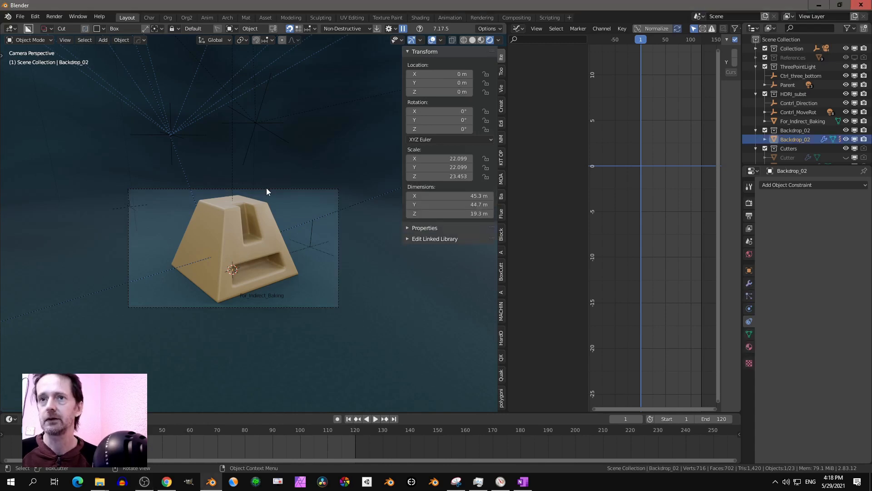
left_click(267, 189)
key("i")
left_click(276, 256)
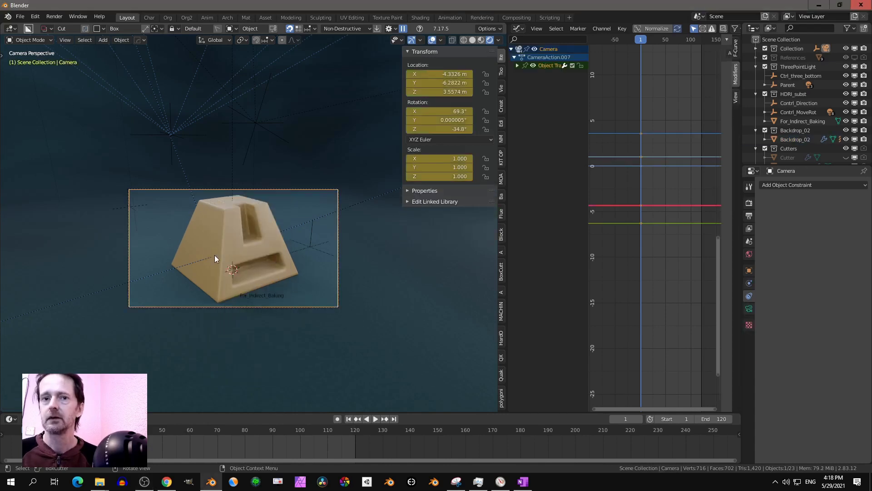
- Stop playback at frame 41 and snap the camera to a newly orbited view
key("space")
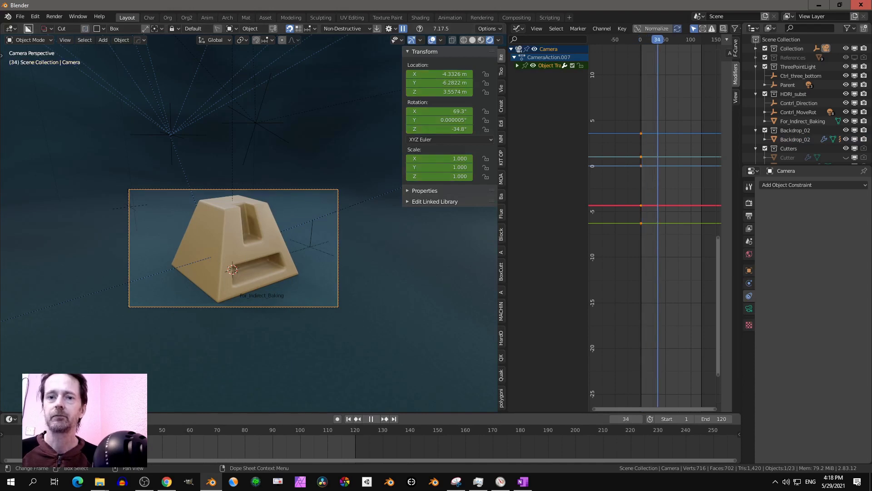
key("space")
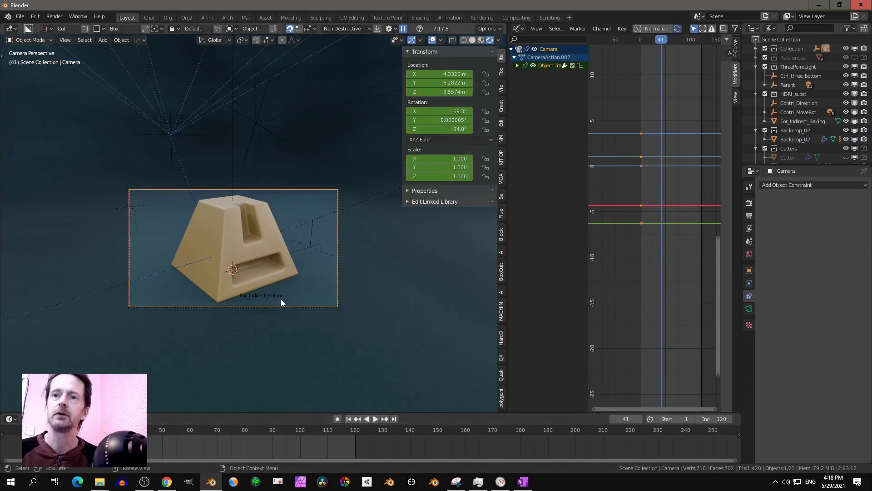
middle_click_drag(279, 300, 87, 272)
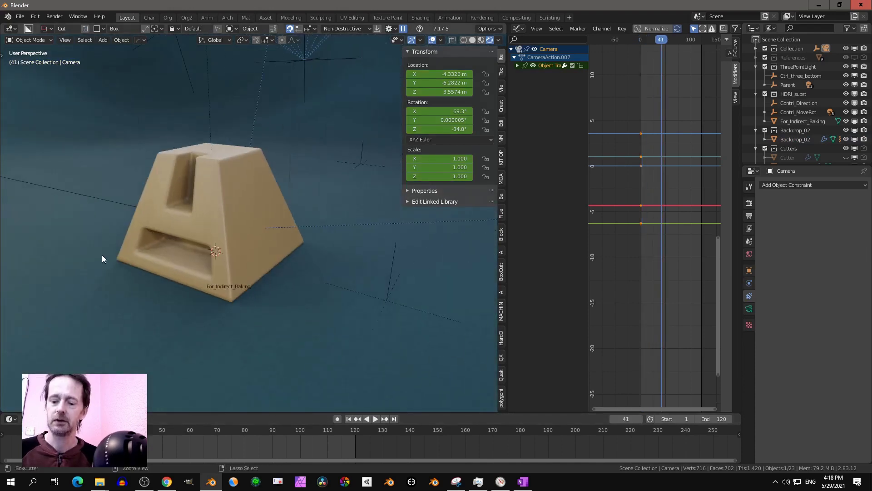
key("ctrl+alt+KP_0")
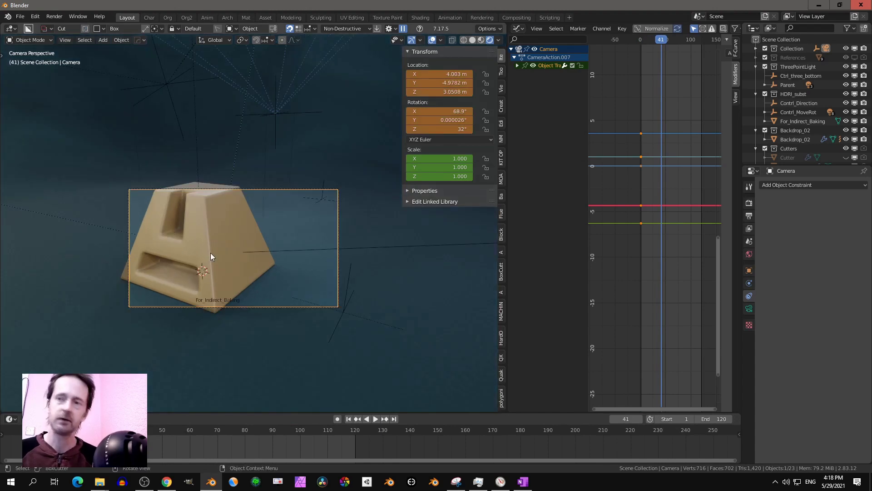
- Adjust the camera's position and roll, pull it back along local Z, and key LocRotScale at frame 41
key("g")
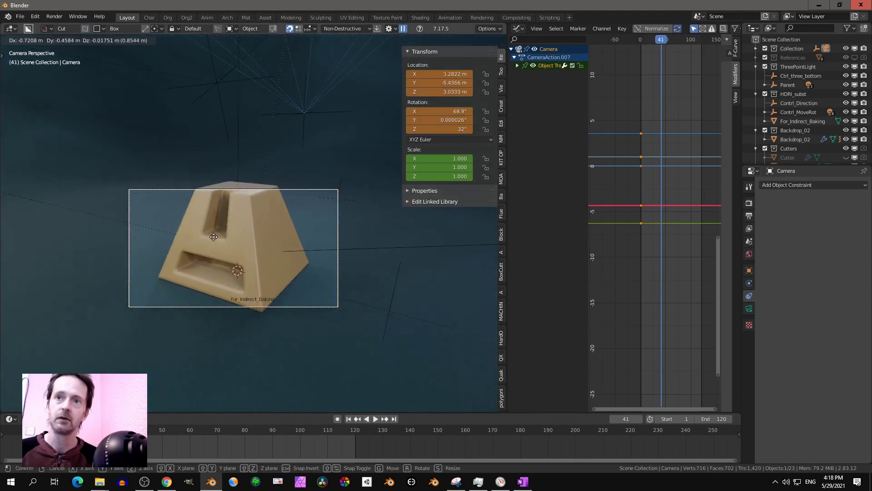
left_click(254, 258)
key("g")
key("r")
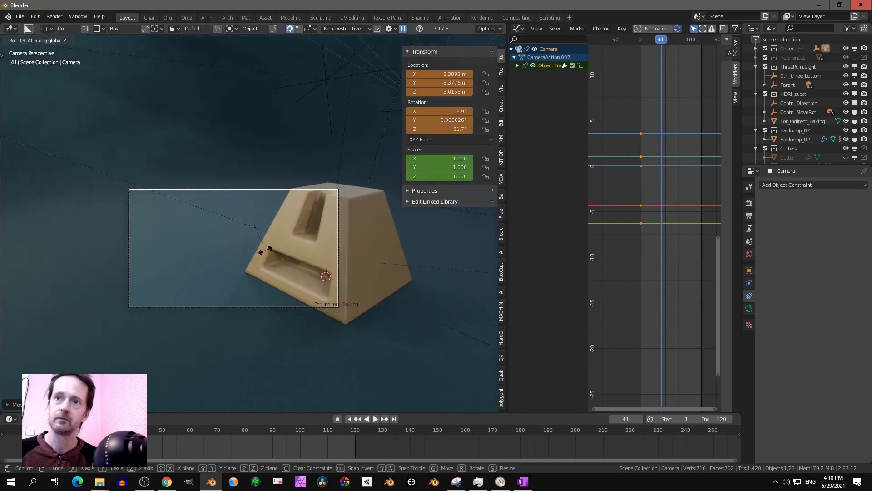
left_click(291, 264)
key("g")
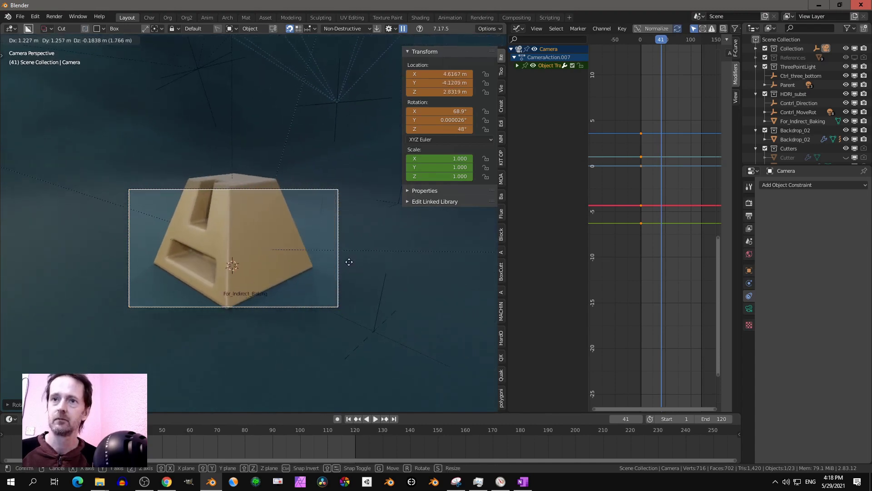
key("z")
key("z")
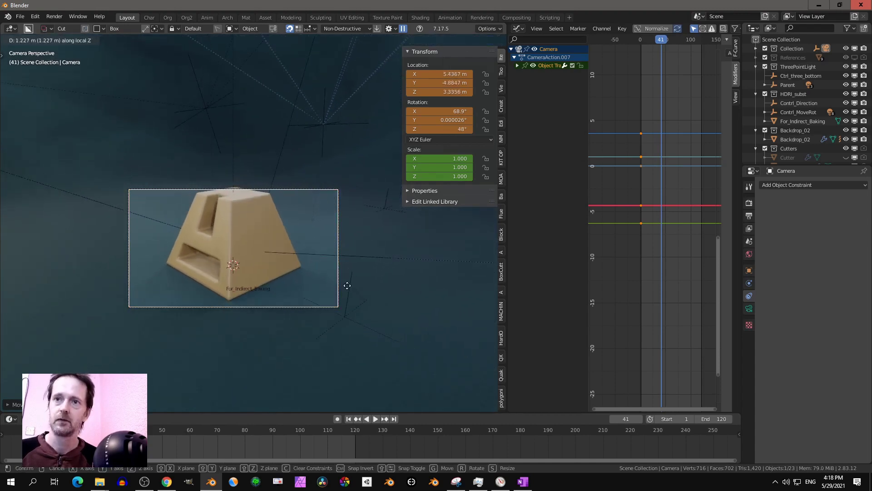
left_click(346, 285)
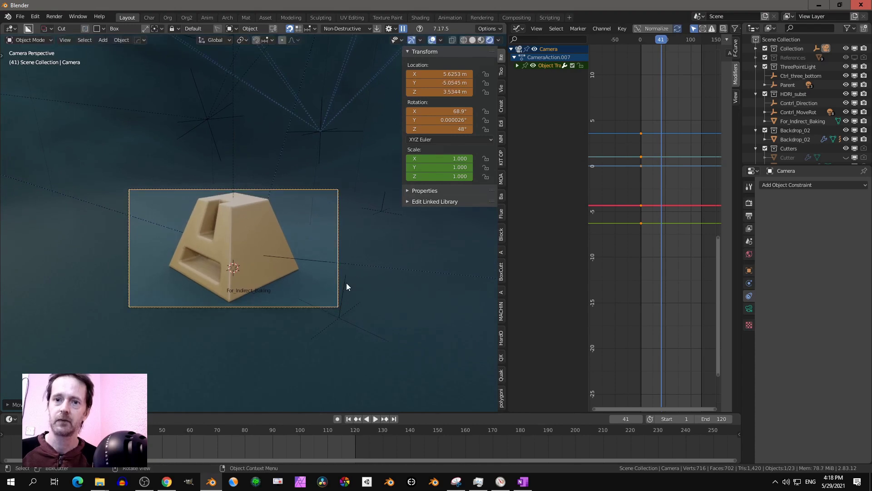
key("i")
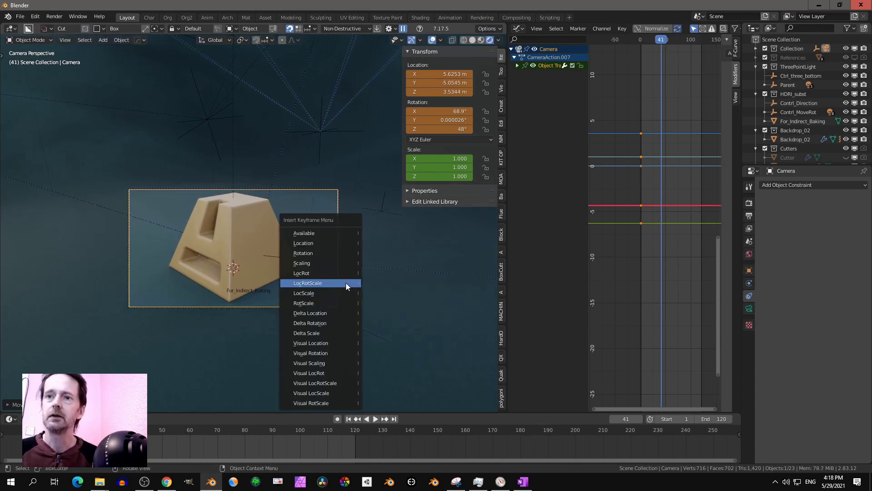
left_click(345, 282)
- At frame 80, snap the camera to a new angle, pull it back, and key LocRotScale
middle_click_drag(344, 283, 356, 299)
key("space")
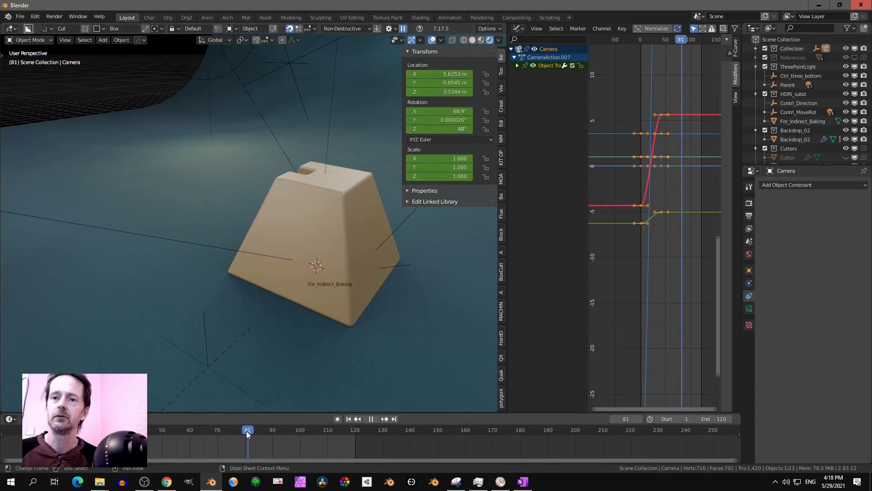
key("space")
middle_click_drag(312, 334, 266, 293)
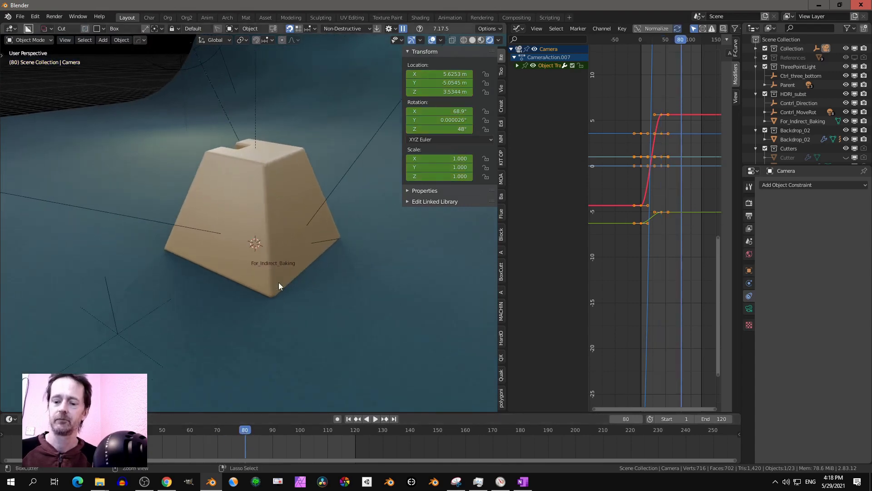
key("ctrl+alt+KP_0")
key("g")
key("z")
key("z")
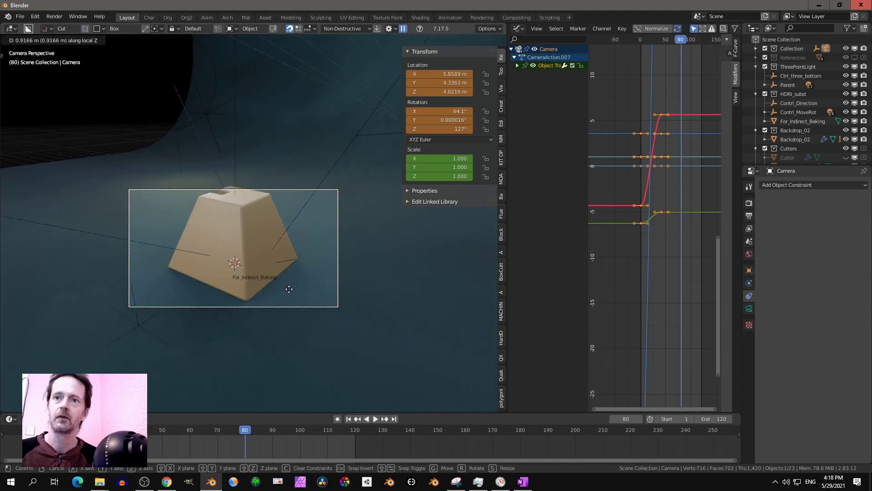
left_click(290, 293)
key("g")
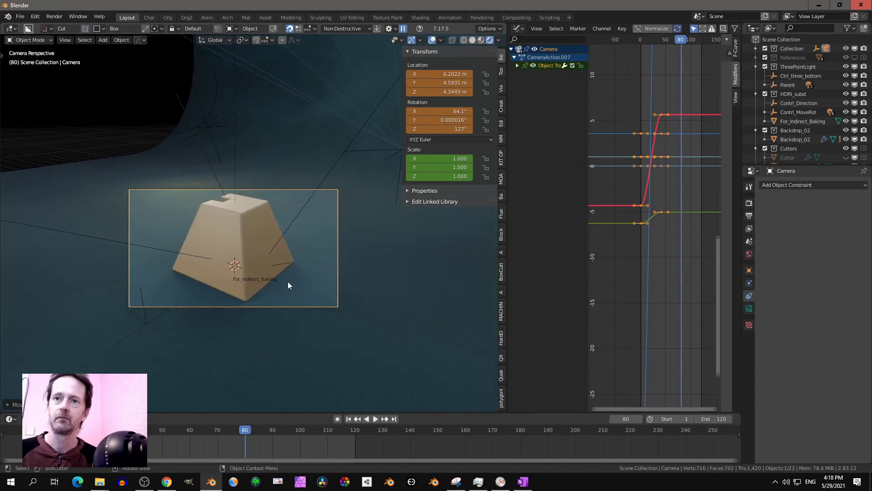
key("i")
left_click(283, 269)
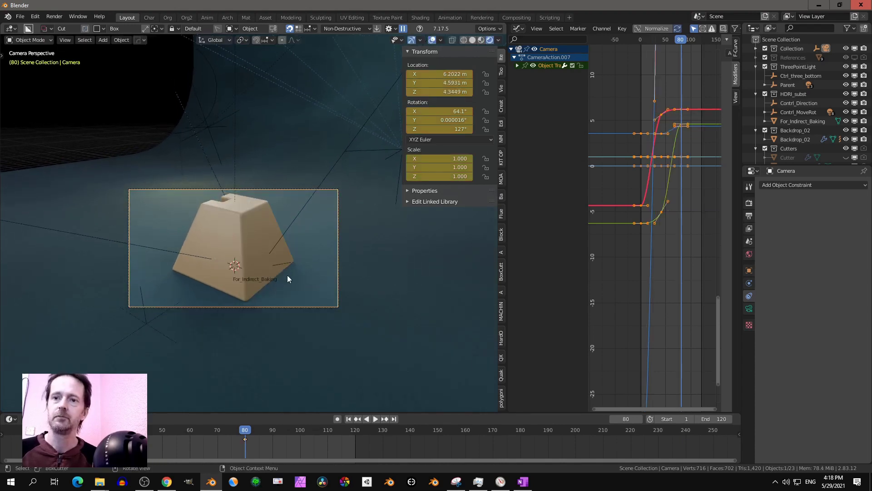
- At frame 120, snap the camera to a top-down view and key LocRotScale, then rewind to frame 1
left_click(394, 419)
middle_click_drag(331, 274, 271, 338)
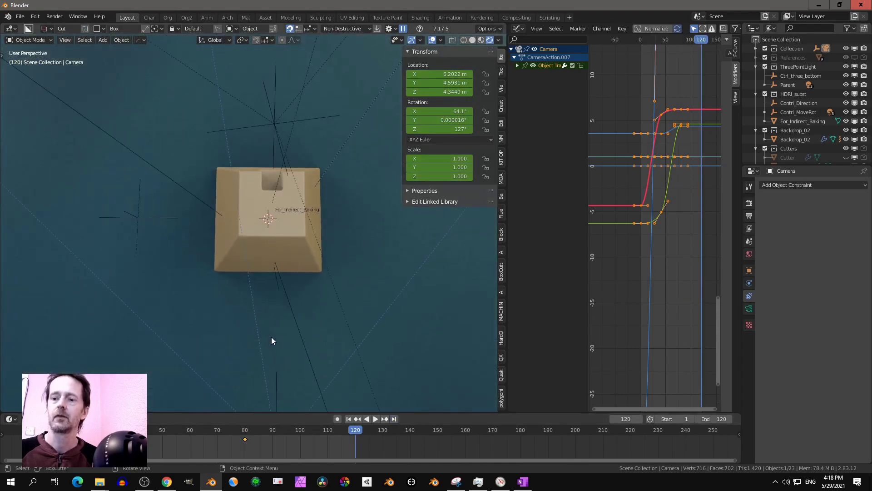
key("ctrl+alt+KP_0")
key("g")
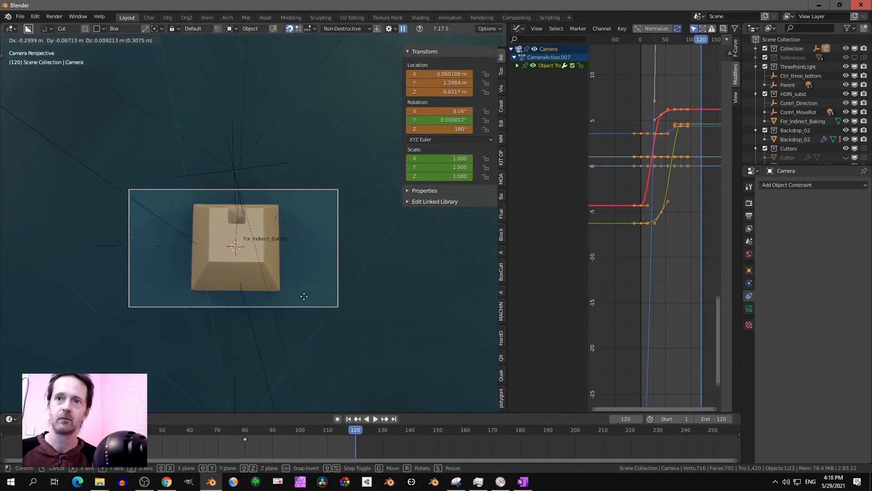
left_click(309, 294)
key("i")
left_click(308, 293)
left_click(349, 418)
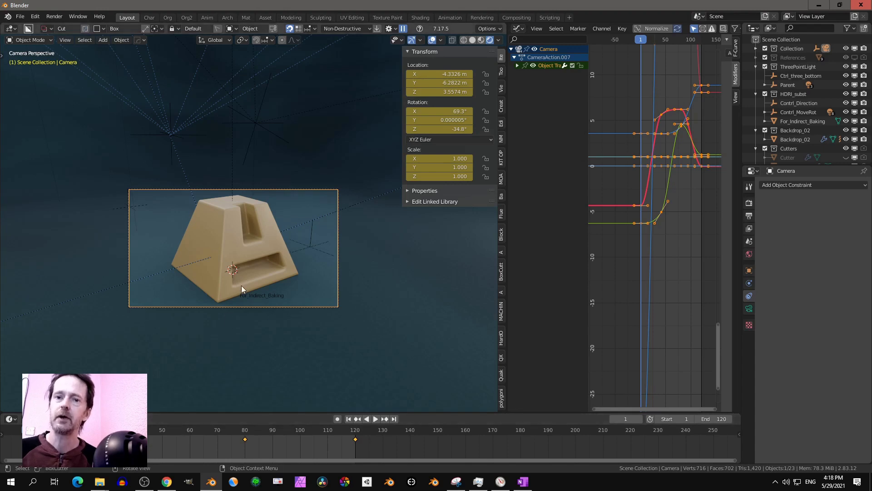
middle_click_drag(252, 283, 225, 279)
key("KP_0")
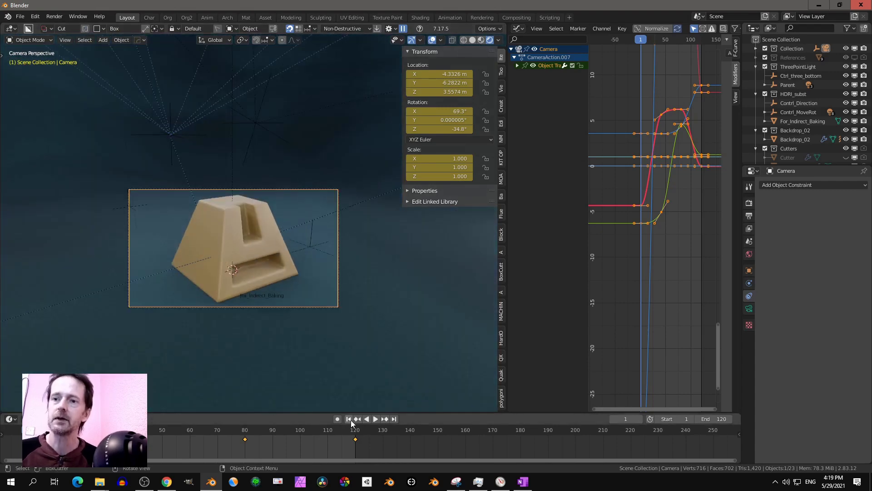
left_click(375, 418)
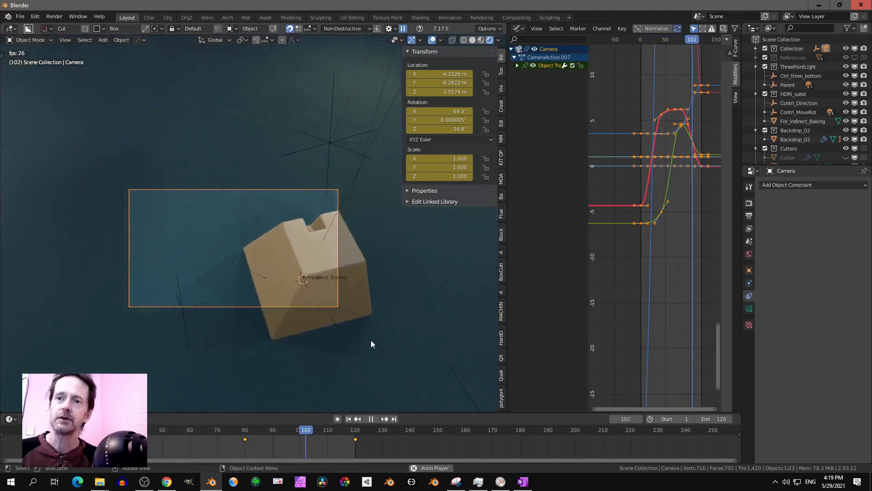
left_click(371, 419)
left_click(348, 419)
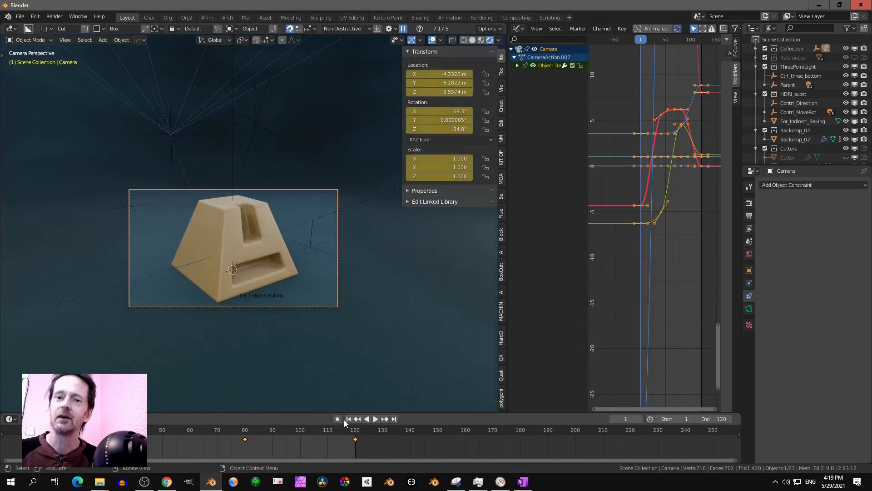
- At frame 21, move the camera, pull it back along local Z, and key LocRotScale
left_click(81, 436)
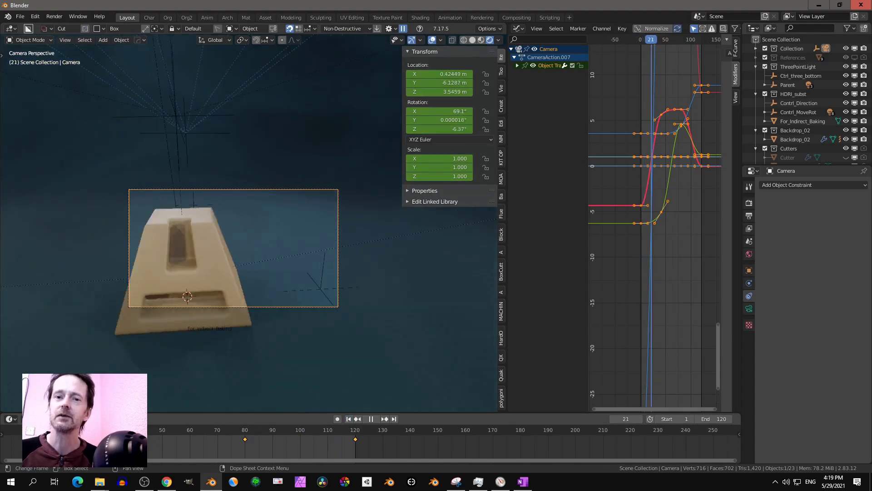
key("g")
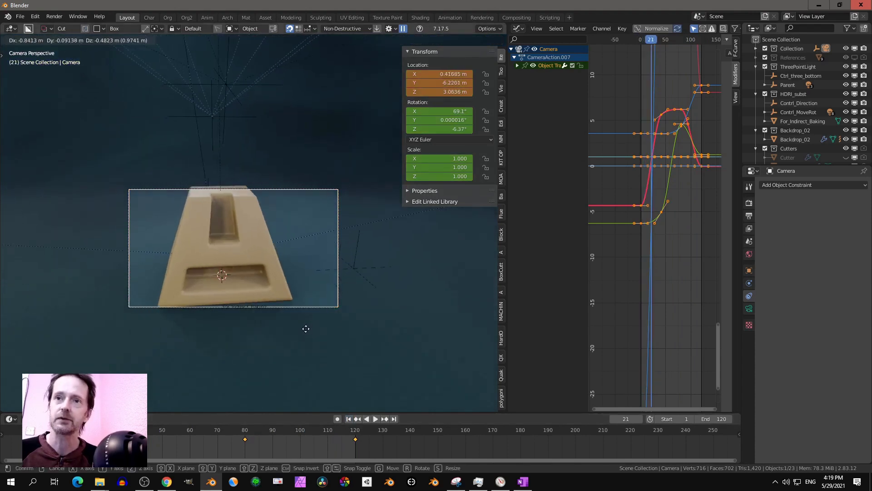
left_click(305, 325)
key("g")
key("z")
key("z")
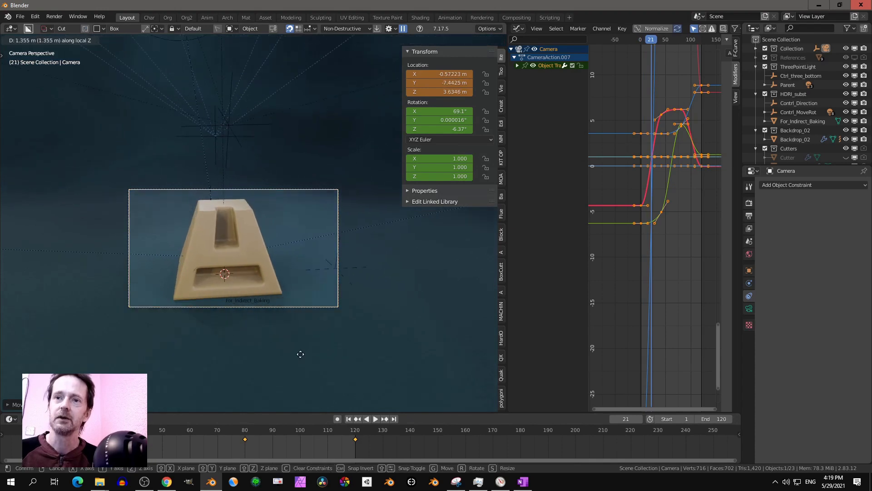
left_click(301, 353)
key("i")
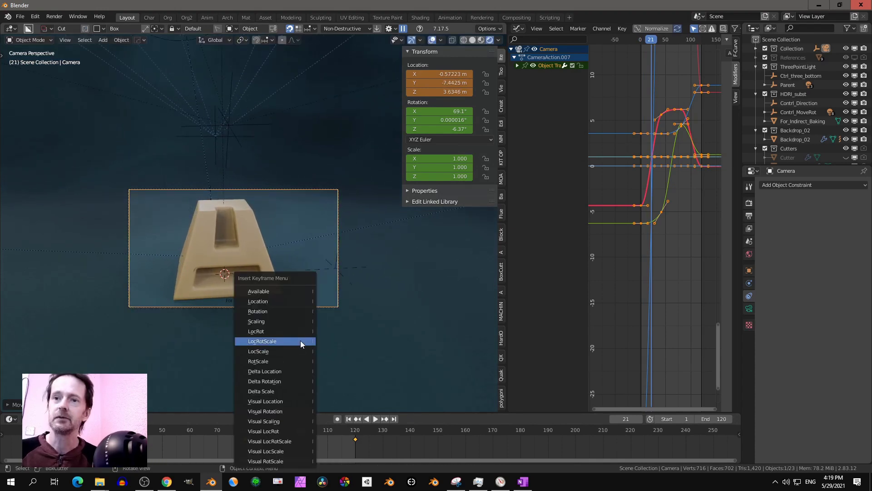
left_click(301, 340)
- At frame 60, move the camera along local Z and key LocRotScale
left_click_drag(173, 437, 190, 434)
key("g")
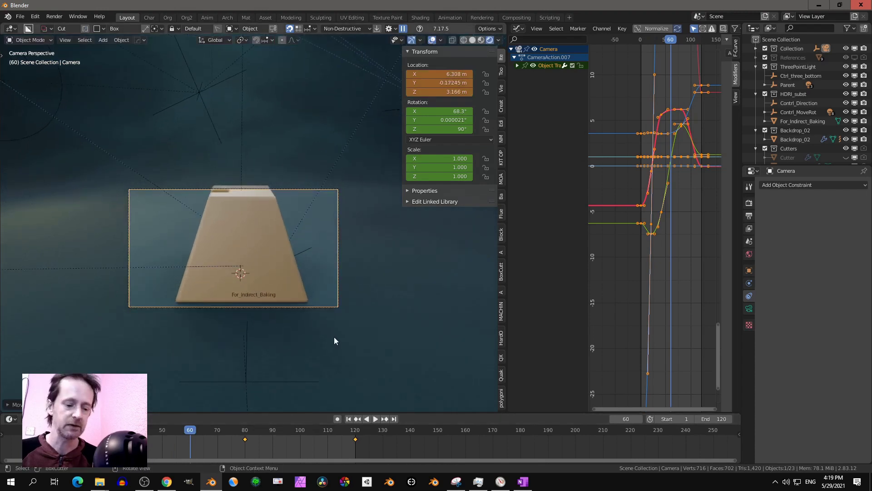
key("z")
key("z")
left_click(330, 367)
key("i")
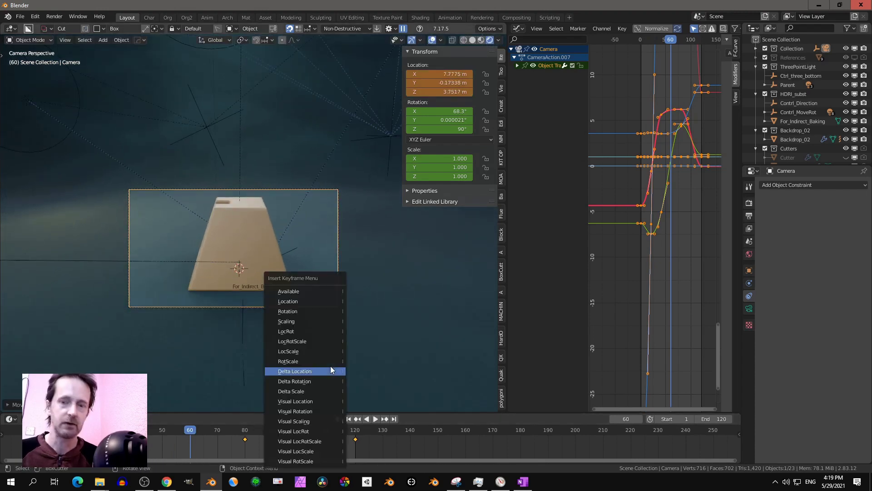
left_click(324, 342)
- At frame 100, reposition the camera above the object and key LocRotScale, then rewind to frame 1
left_click_drag(314, 429, 301, 431)
key("g")
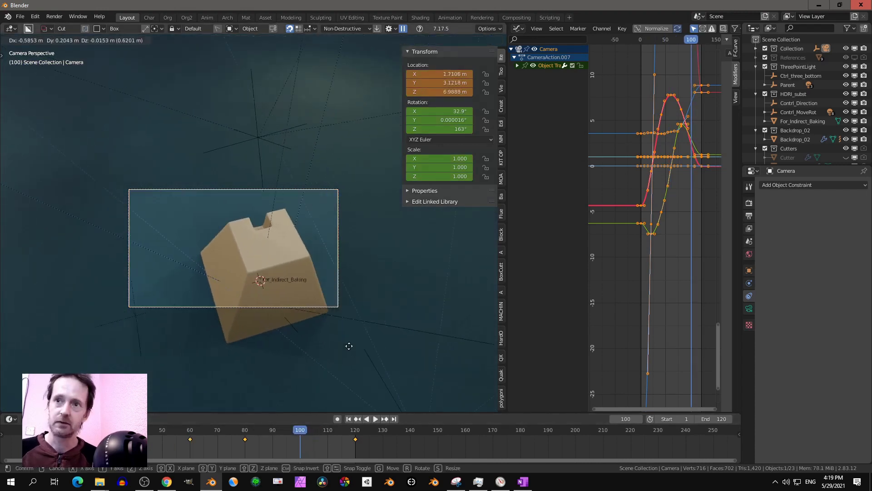
left_click(382, 342)
scroll(382, 347, "down", 6)
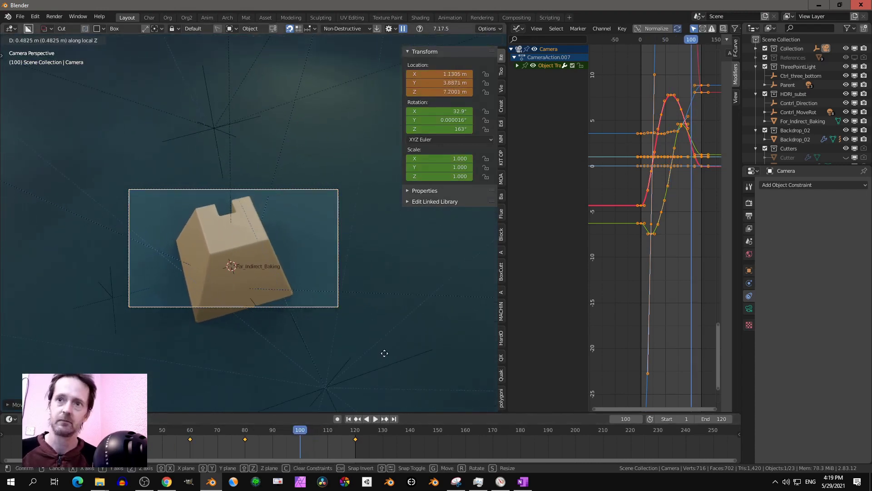
scroll(371, 321, "up", 2)
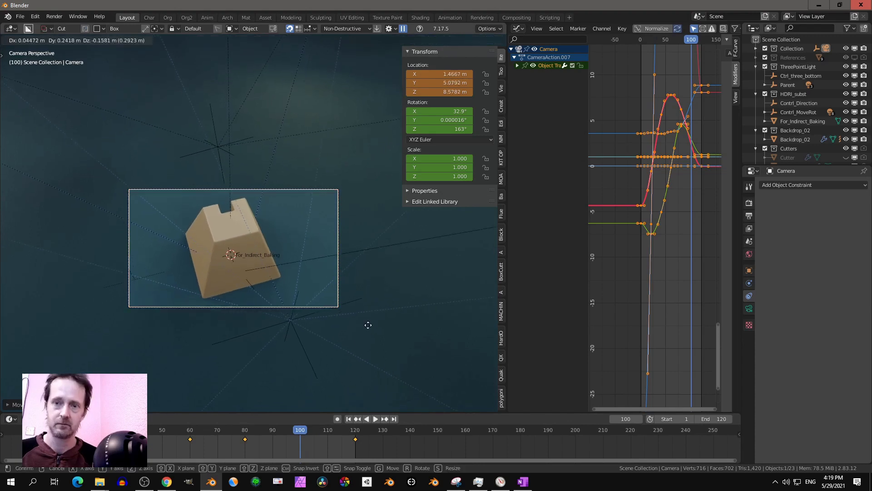
key("i")
left_click(368, 325)
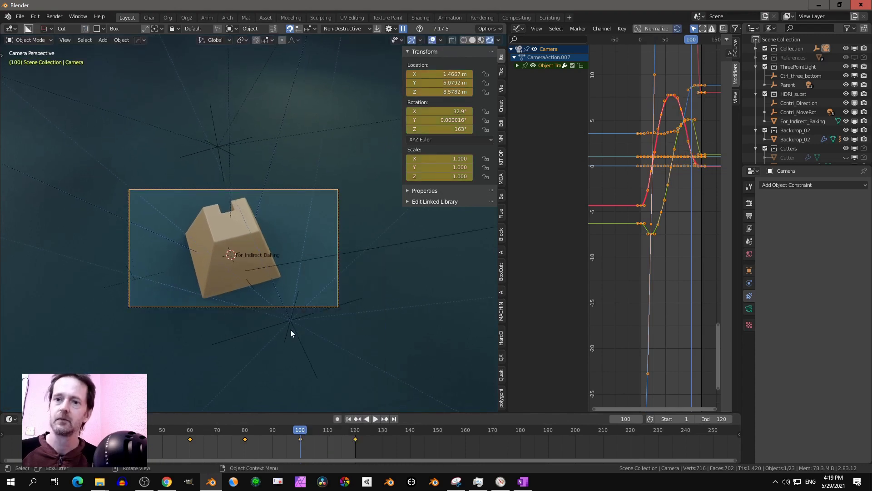
left_click(349, 419)
- Preview the camera animation, then delete all of the camera's keyframes from frame 1
left_click(376, 418)
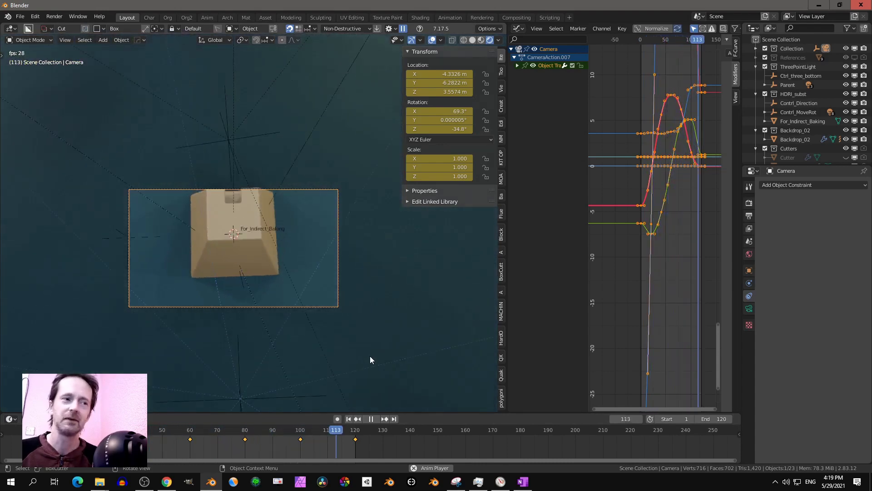
left_click(372, 419)
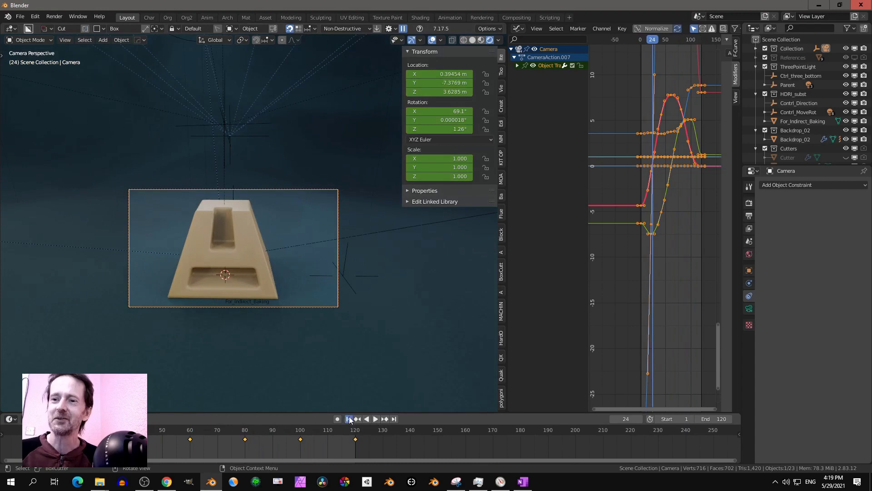
left_click(348, 419)
right_click(151, 444)
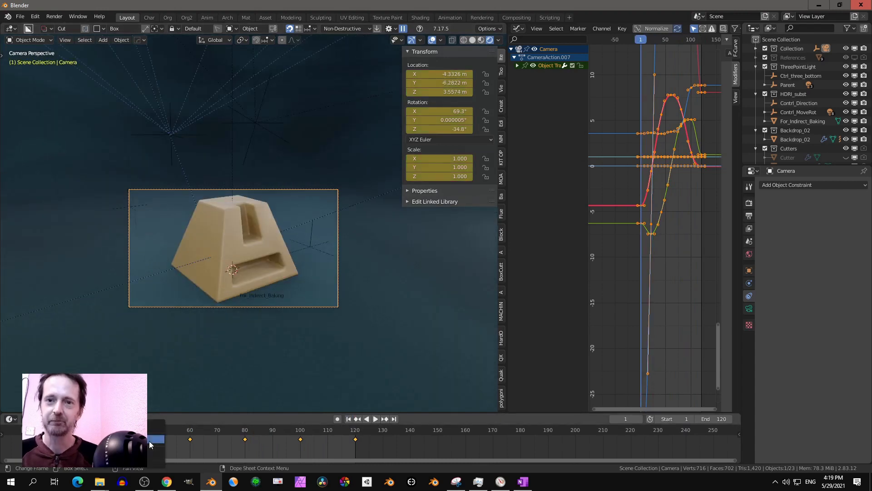
left_click(150, 442)
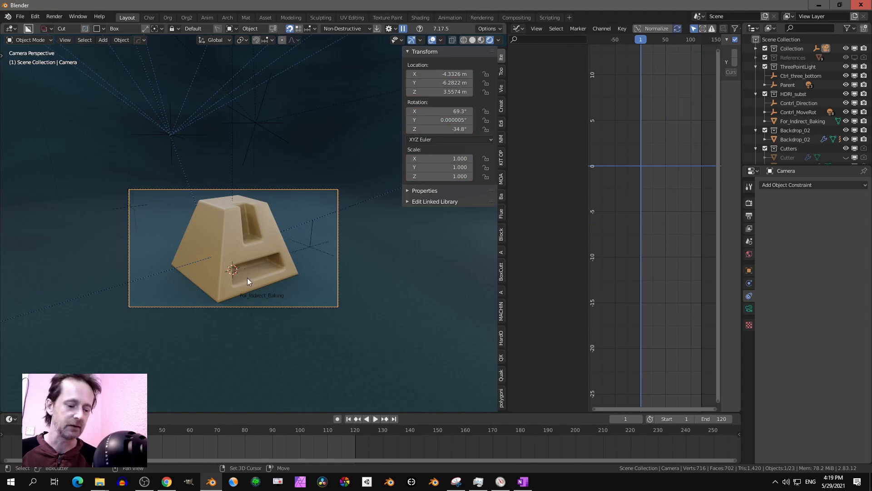
- Add a circle-shaped empty to the scene
key("shift+a")
mouse_move(247, 277)
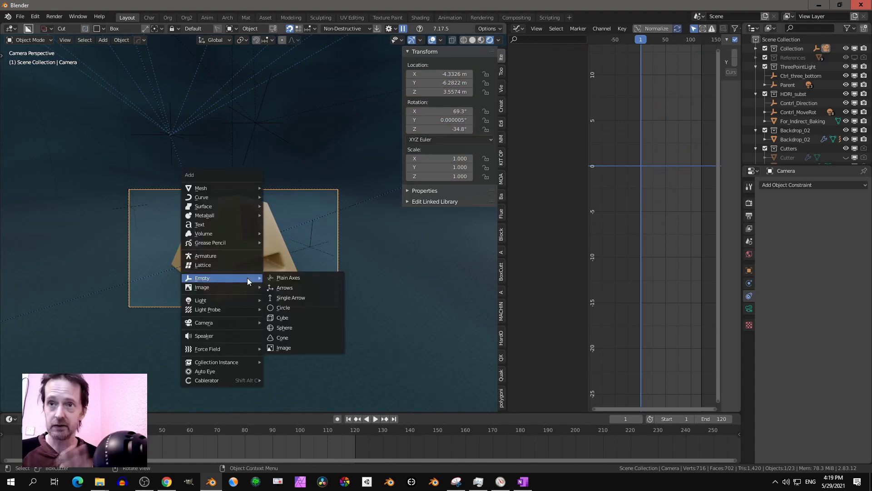
left_click(285, 308)
- Enlarge the circle empty, then delete it
key("s")
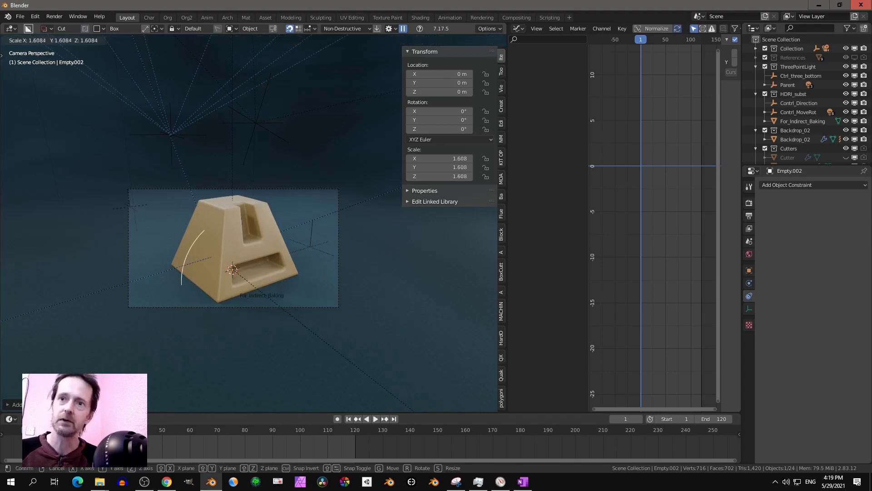
left_click(181, 187)
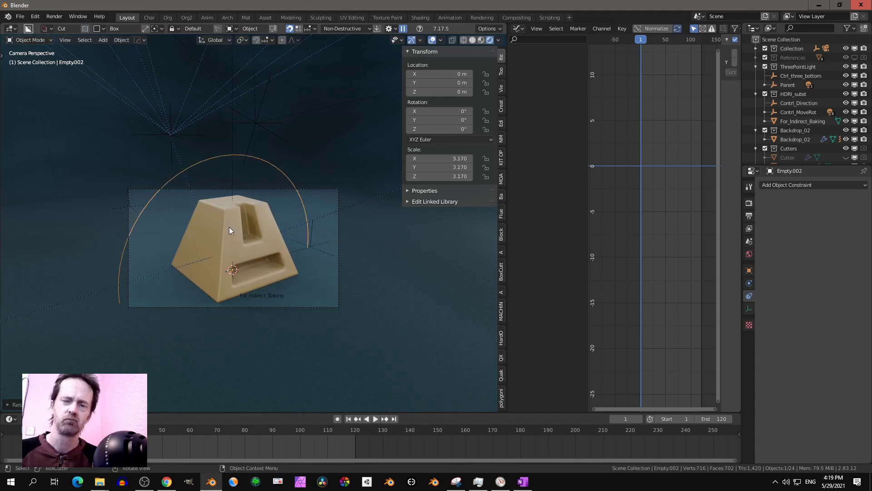
key("Delete")
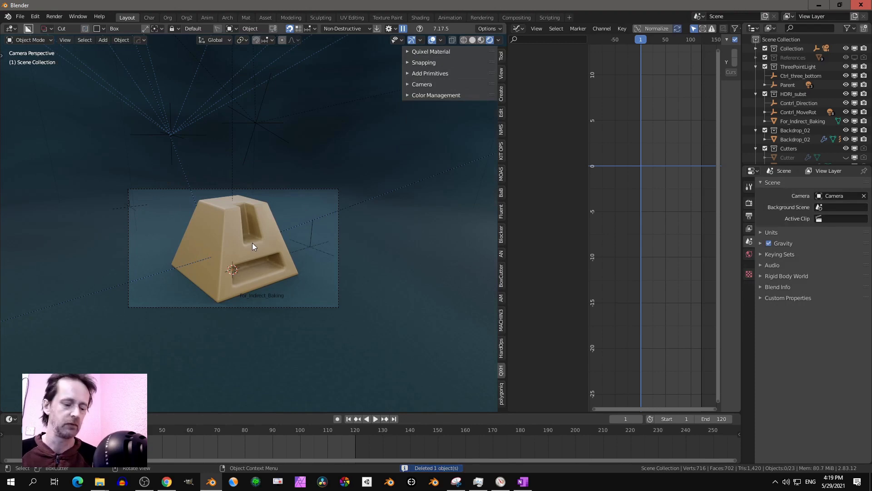
- Add a circle mesh, scale it to about 4.3, and raise it to 2.19 m
key("shift+a")
mouse_move(252, 242)
mouse_move(236, 152)
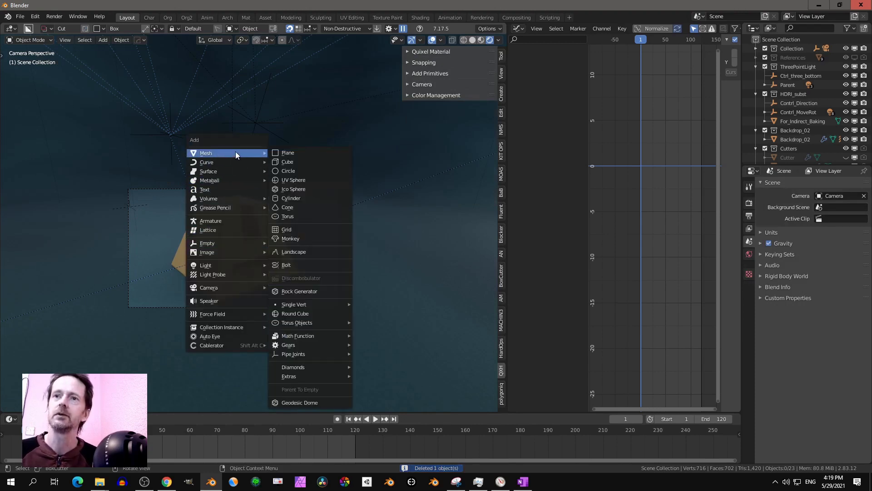
left_click(292, 173)
key("s")
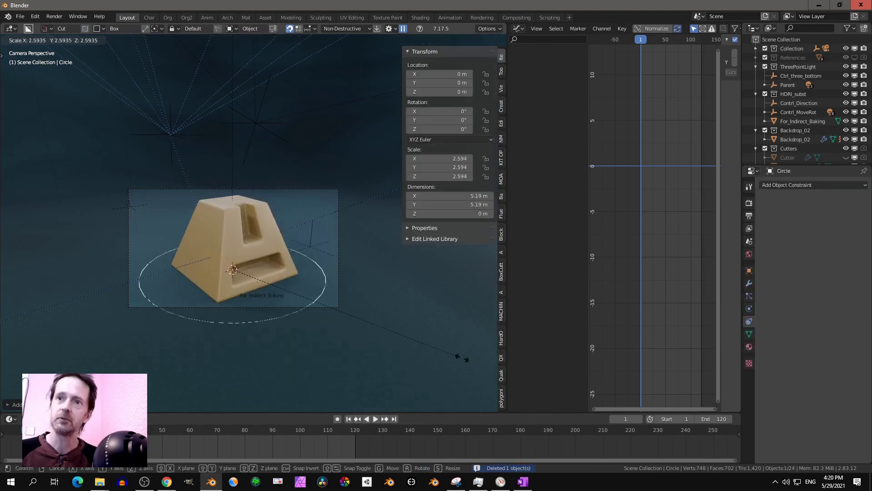
left_click(85, 59)
key("g")
key("z")
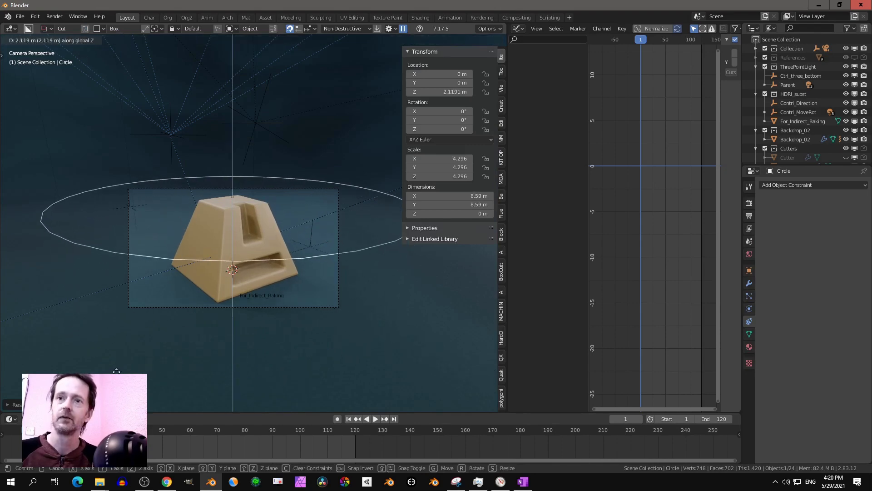
left_click(167, 369)
- Raise the circle to 2.75 m and scale it up to 6.159
middle_click_drag(167, 369, 139, 321)
key("g")
key("z")
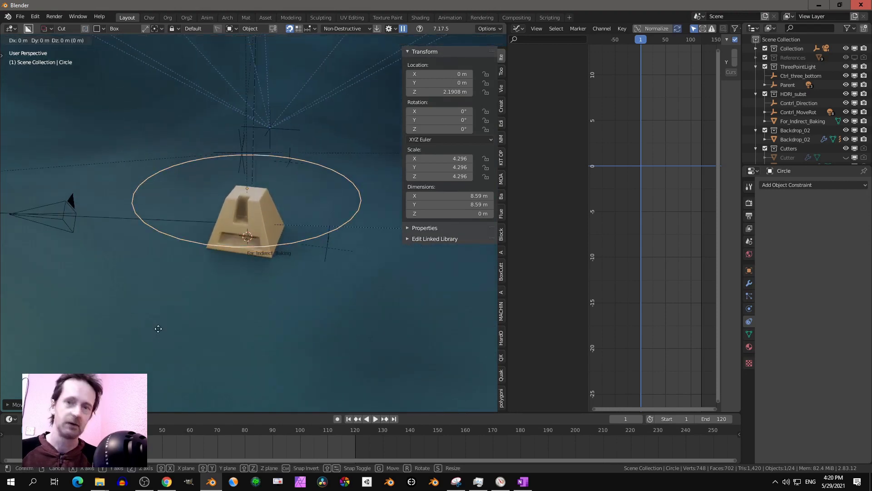
left_click(156, 323)
key("s")
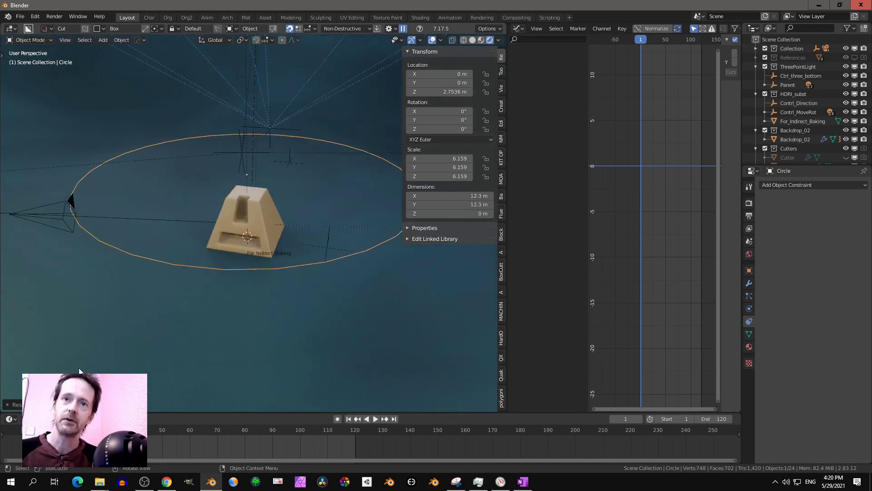
left_click(122, 303)
middle_click_drag(121, 302, 155, 316)
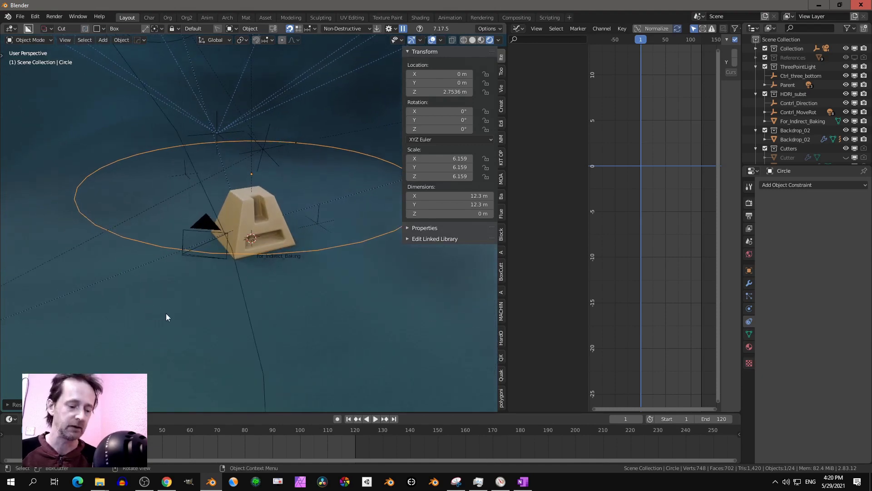
- Apply the circle's scale so it reads 1.000
key("shift+a")
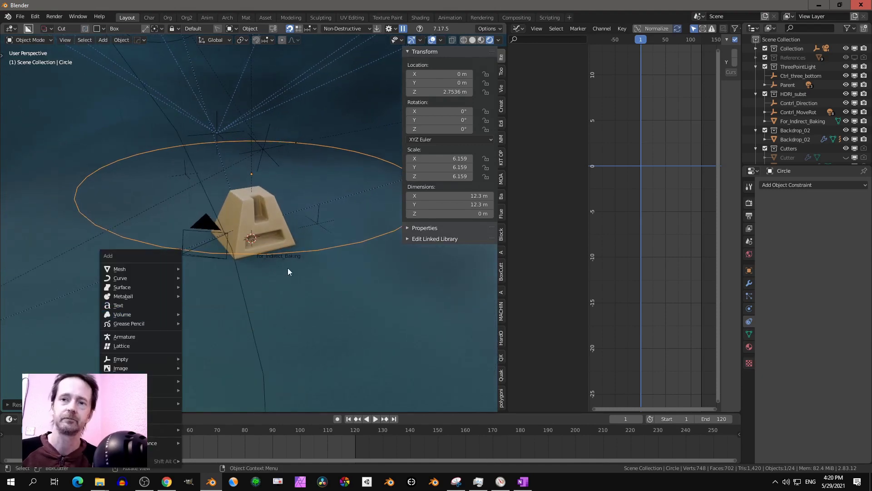
key("shift+a")
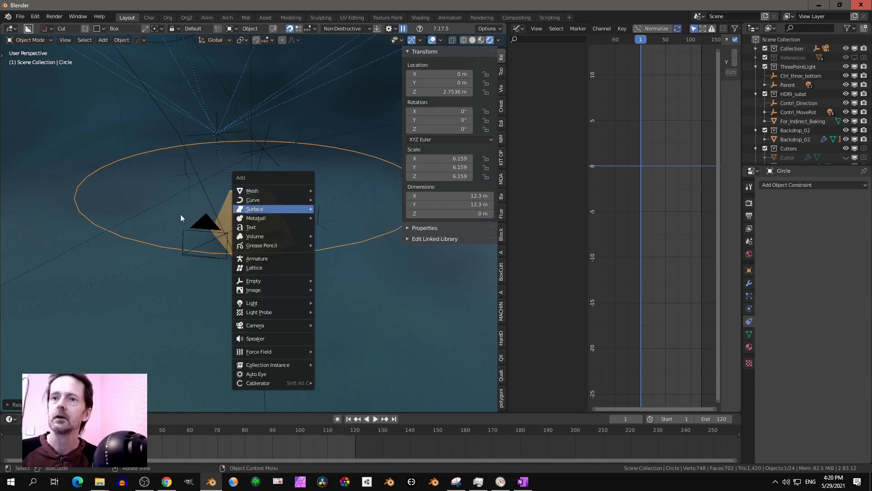
key("shift+s")
key("Escape")
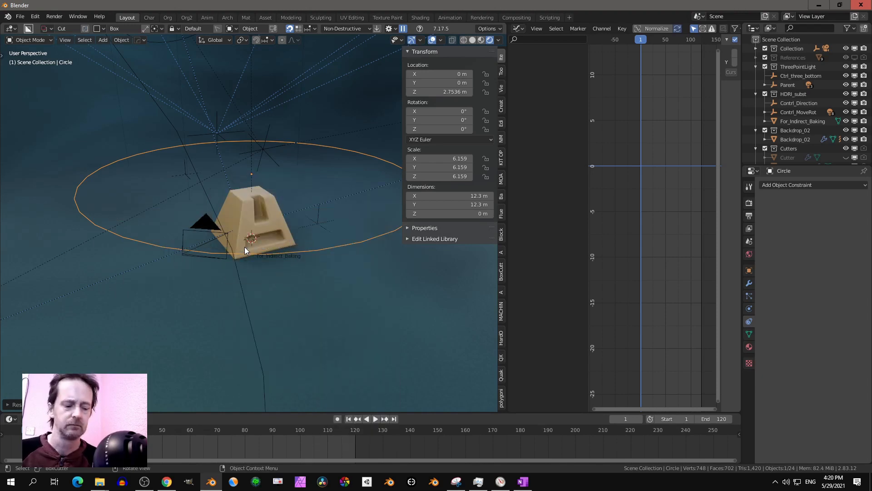
key("ctrl+a")
left_click(295, 216)
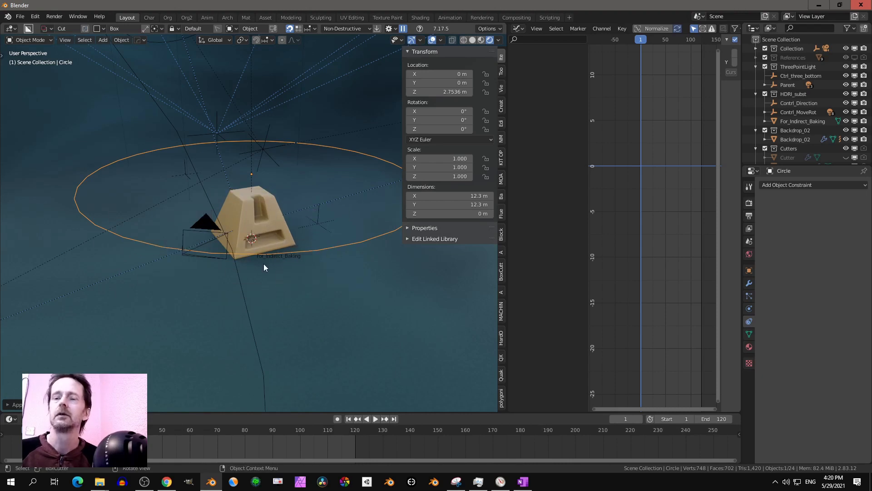
left_click(208, 230)
- Parent the camera to the circle with Object (Keep Transform)
middle_click_drag(275, 268, 250, 279)
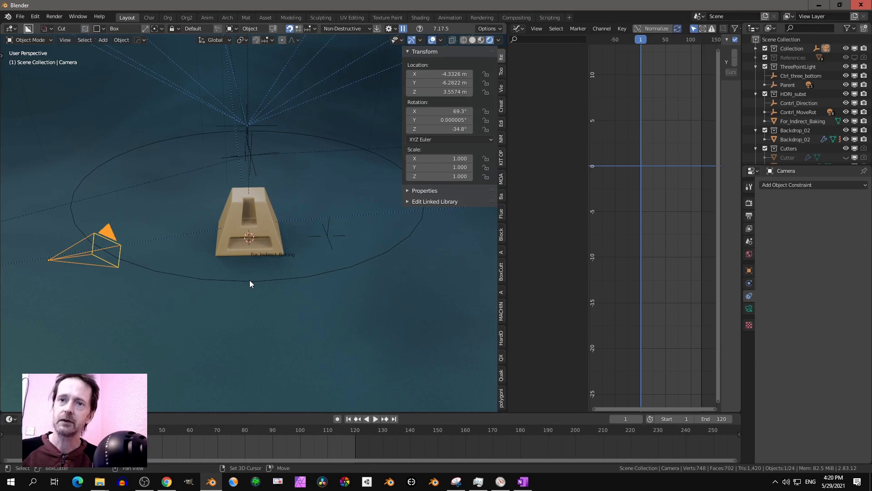
left_click(250, 280, "shift")
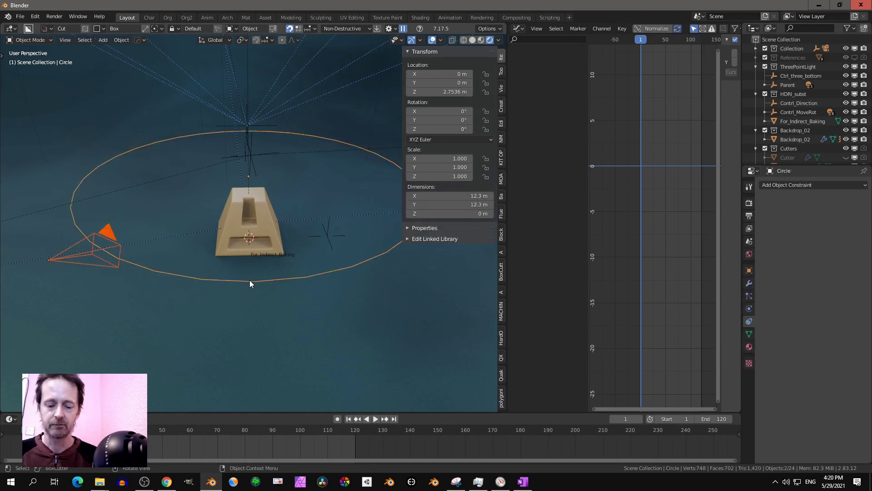
key("ctrl+p")
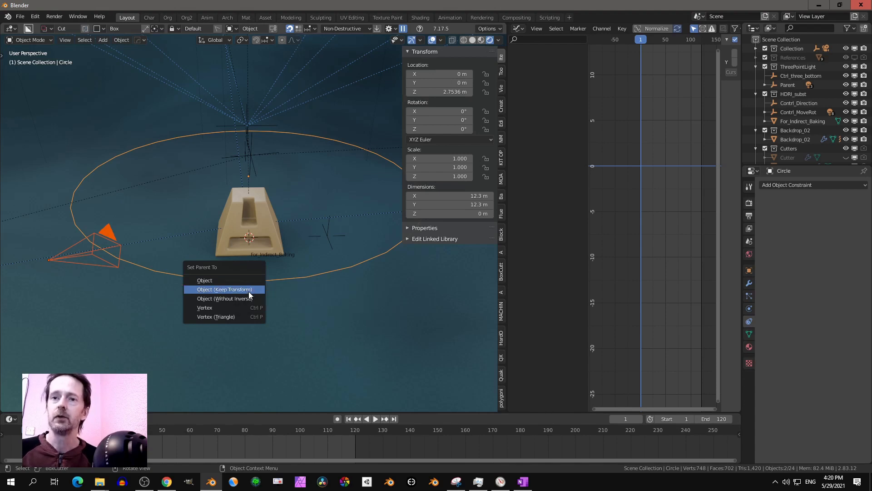
left_click(249, 292)
- Switch to camera view (Numpad 0) and select the circle
middle_click_drag(230, 274, 263, 271)
key("KP_0")
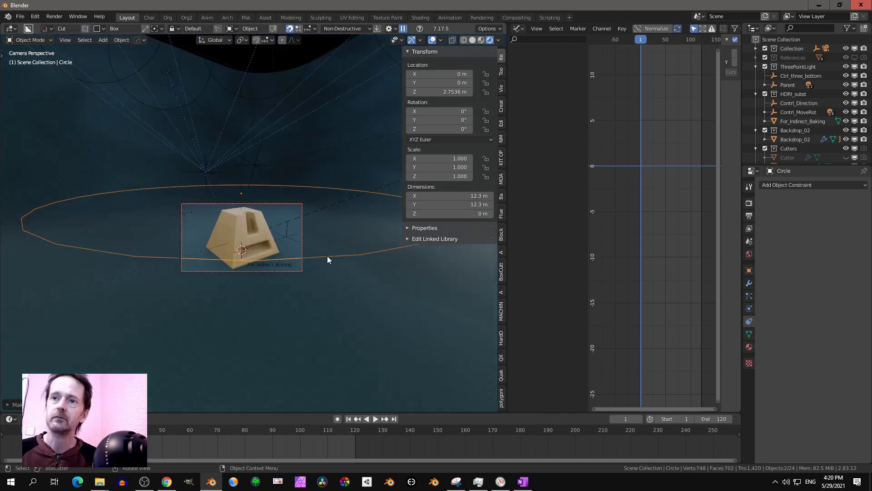
left_click(330, 260)
left_click(329, 257)
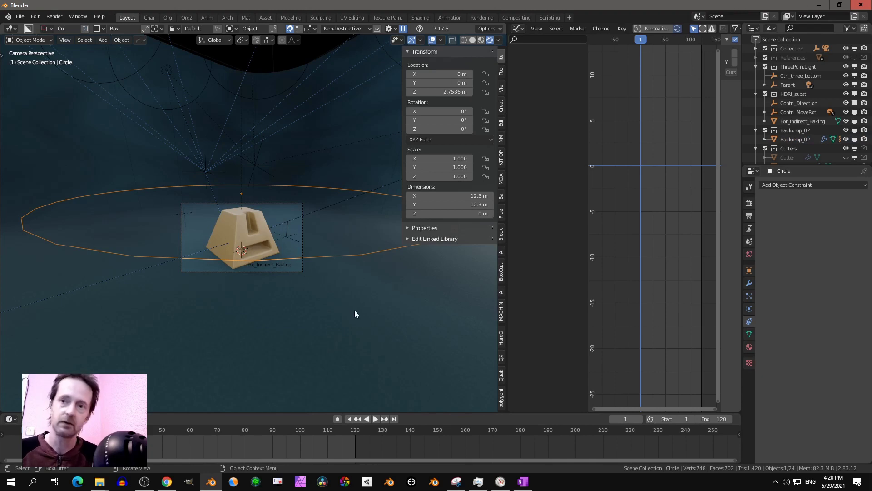
- Insert a starting keyframe on the circle and advance playback to frame 60
key("i")
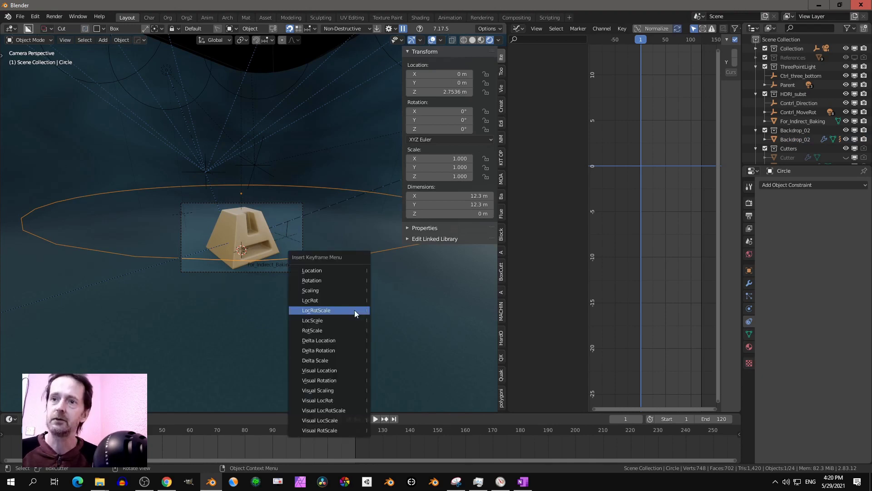
left_click(354, 314)
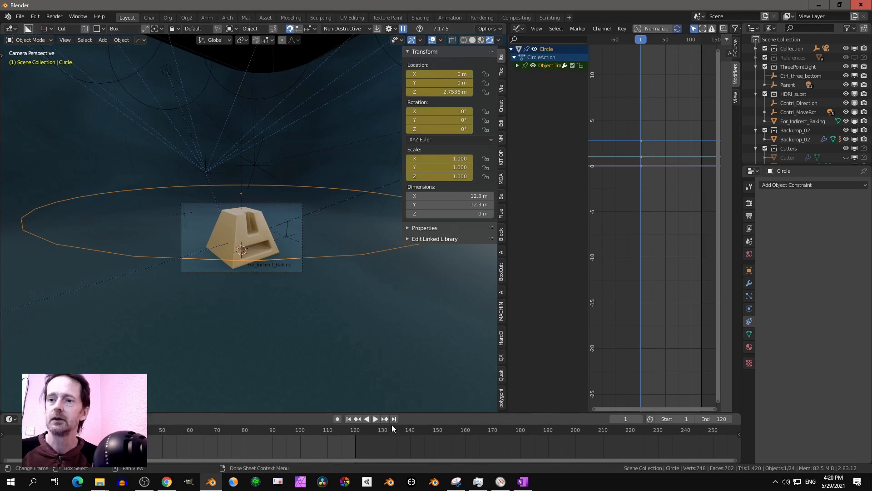
key("space")
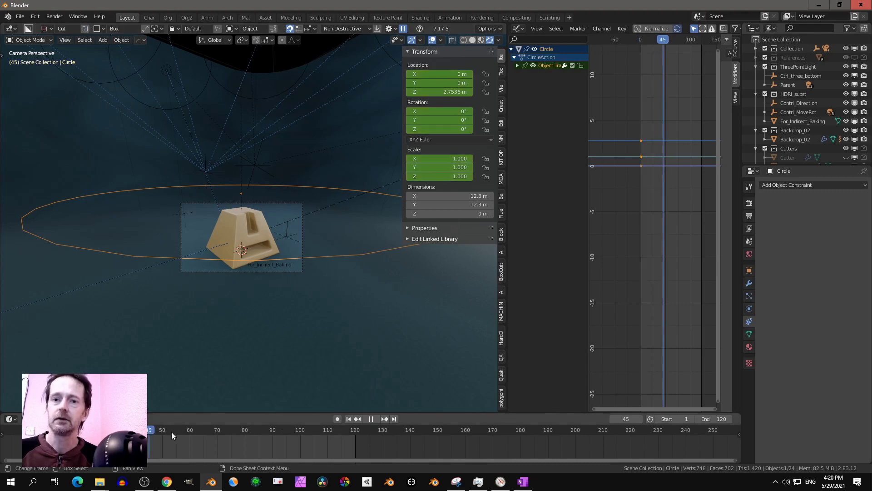
key("space")
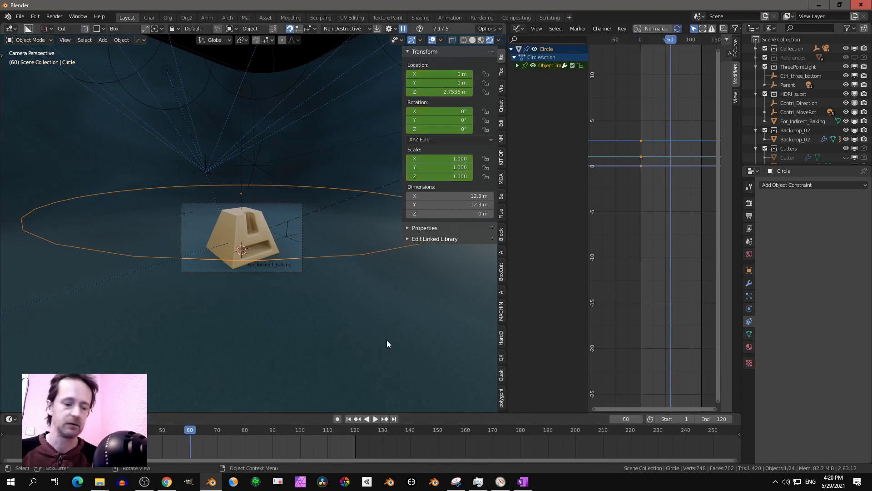
- Rotate the circle about 91.2° around Z and keyframe it at frame 60
key("r")
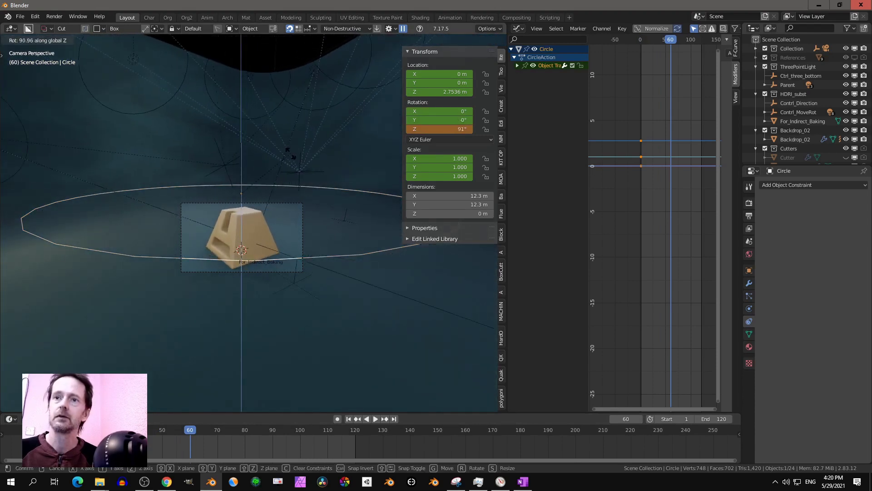
left_click(291, 155)
key("i")
left_click(291, 153)
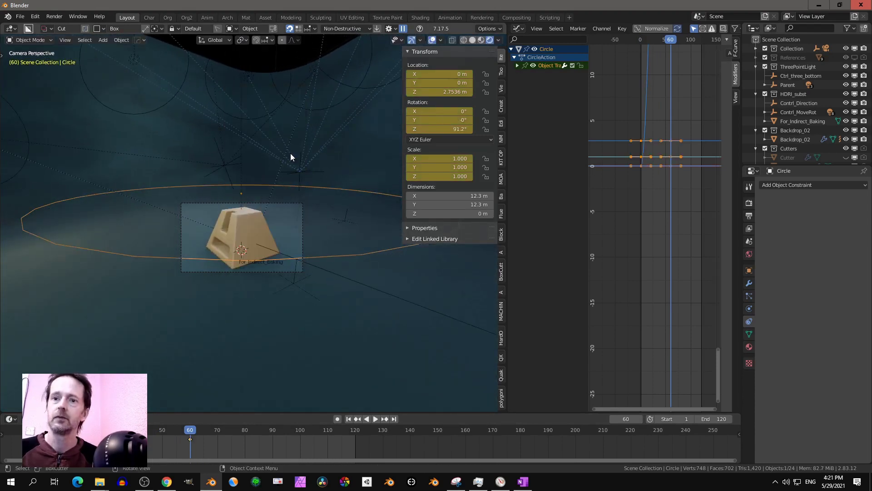
- At frame 120, rotate the circle to 151°, scale it to 0.465, and key LocRotScale
left_click(395, 419)
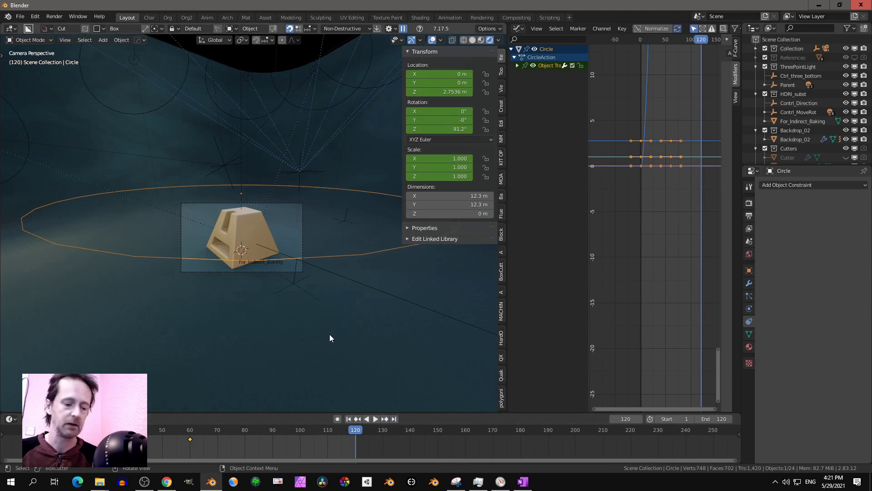
key("r")
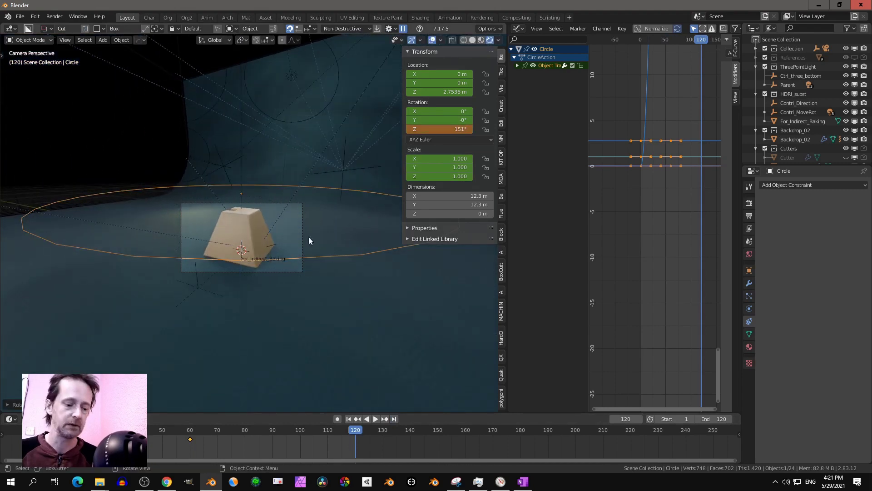
key("s")
left_click(279, 257)
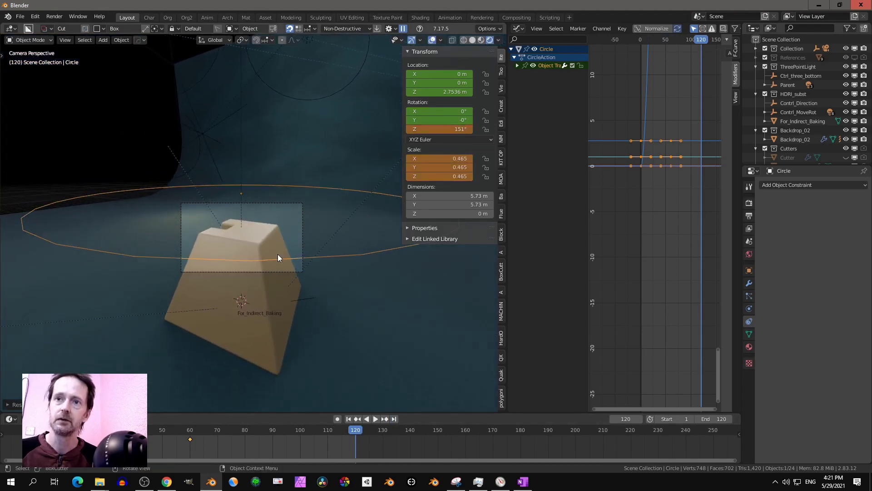
key("r")
key("y")
key("Escape")
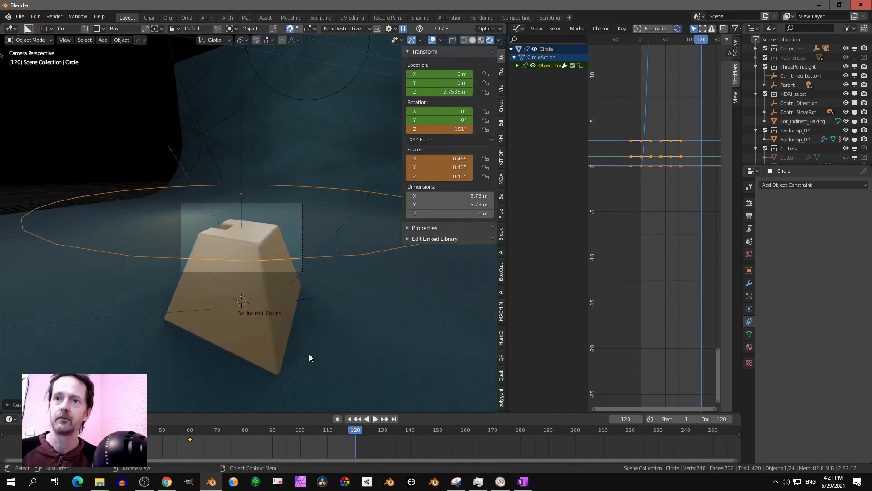
key("i")
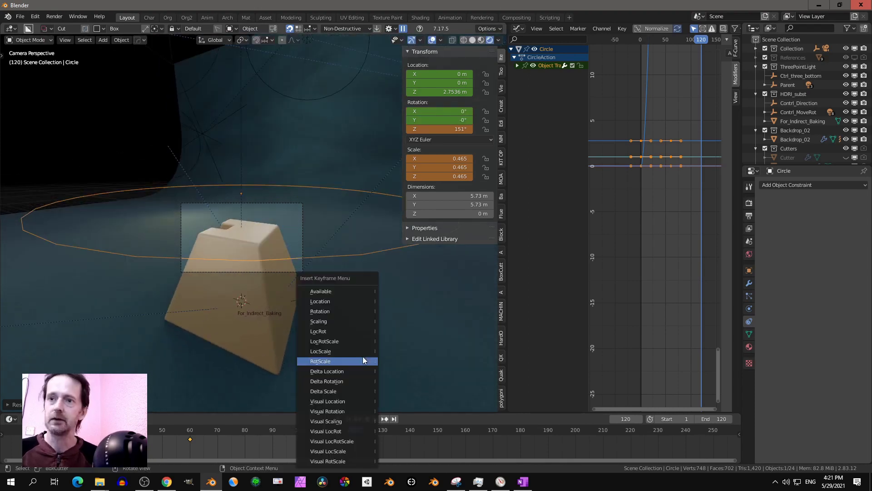
left_click(358, 342)
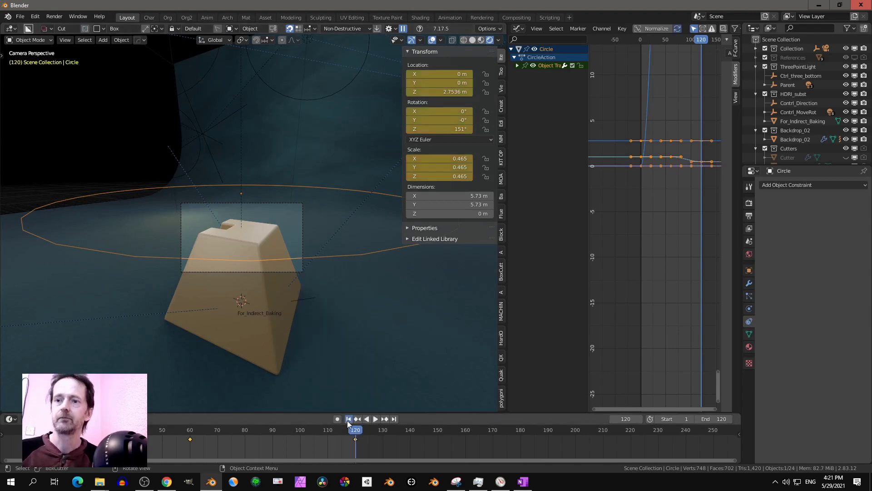
- Play the circle animation from frame 1 to preview it, then return to frame 1
left_click(348, 419)
left_click(373, 418)
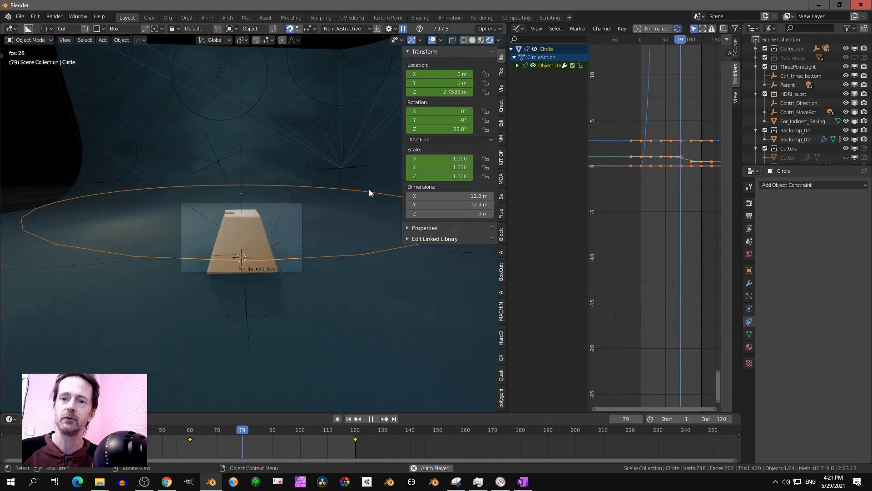
left_click(371, 418)
left_click(348, 419)
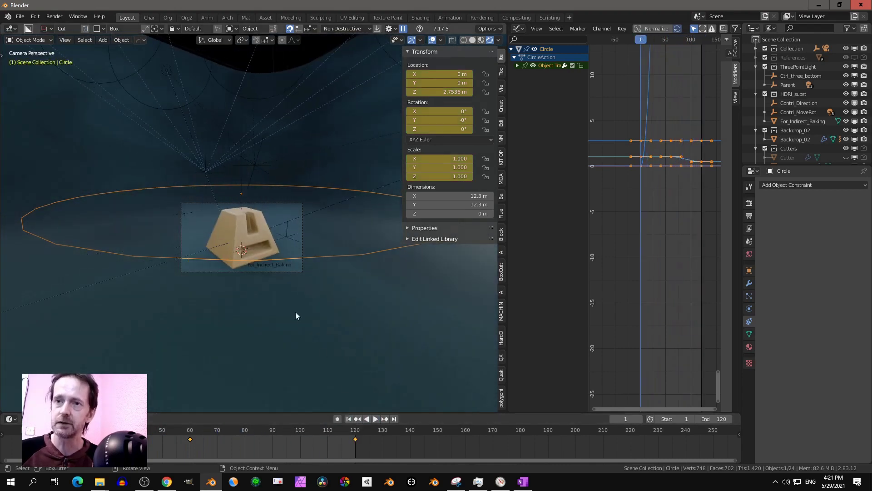
- Select the camera, show its Quake panels, and review the Quake Motion Camera notes in OneNote
left_click(275, 267)
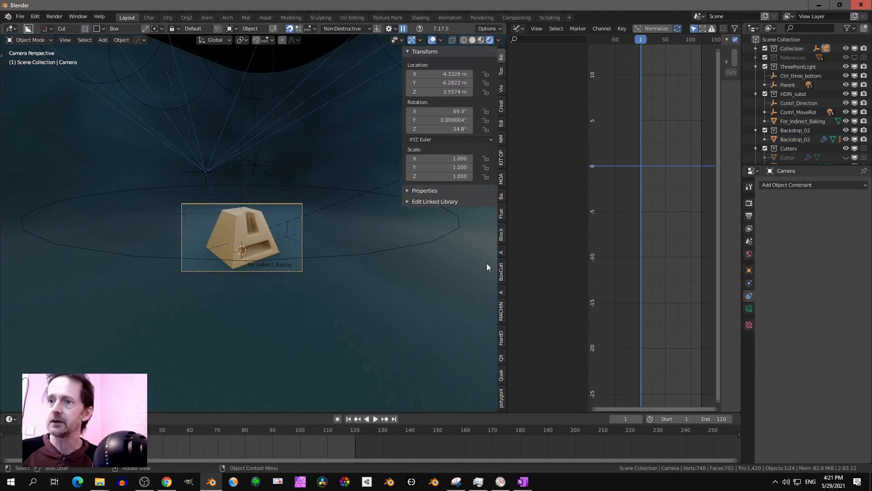
left_click(502, 374)
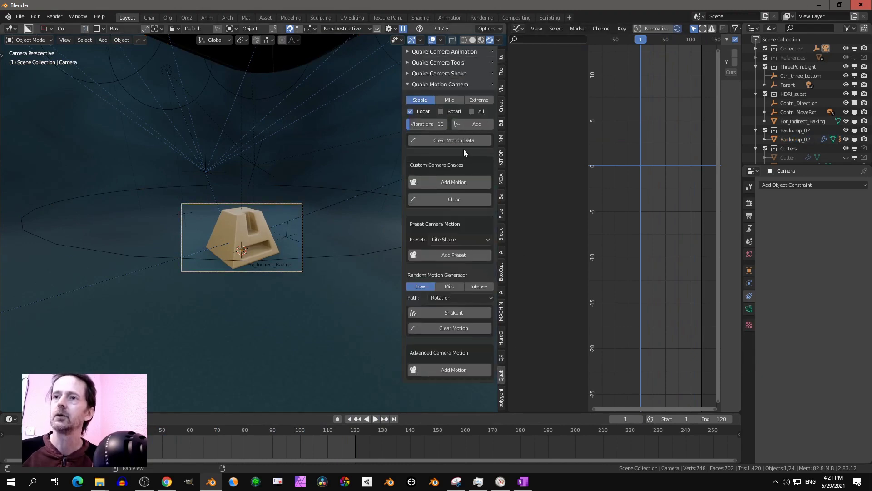
left_click(522, 481)
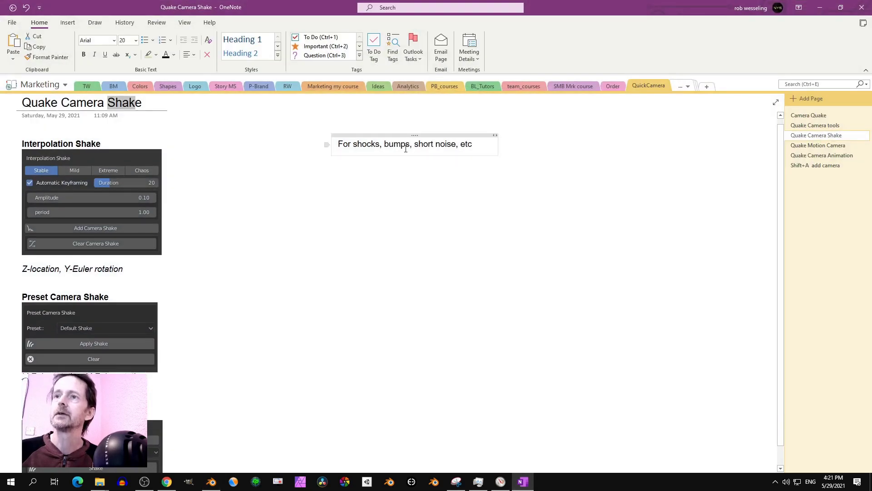
left_click(818, 145)
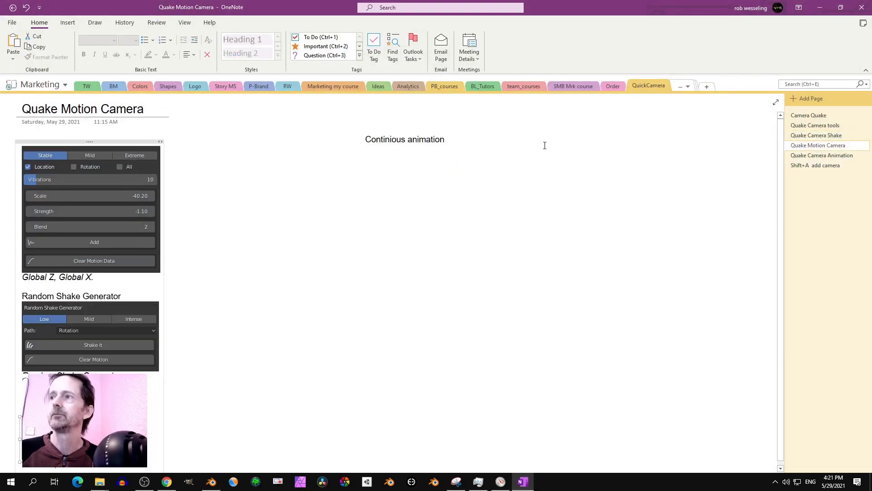
left_click(820, 7)
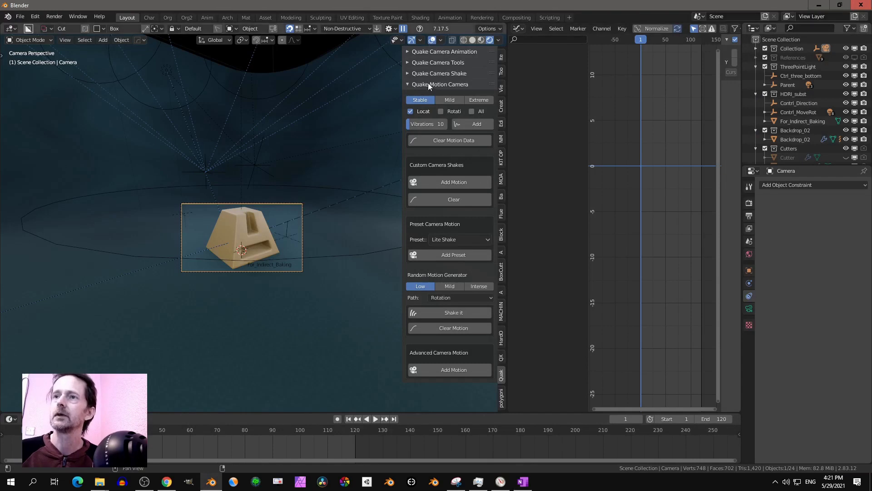
- Keep the Quake Motion Camera preset on Lite Shake and preview playback
left_click(447, 241)
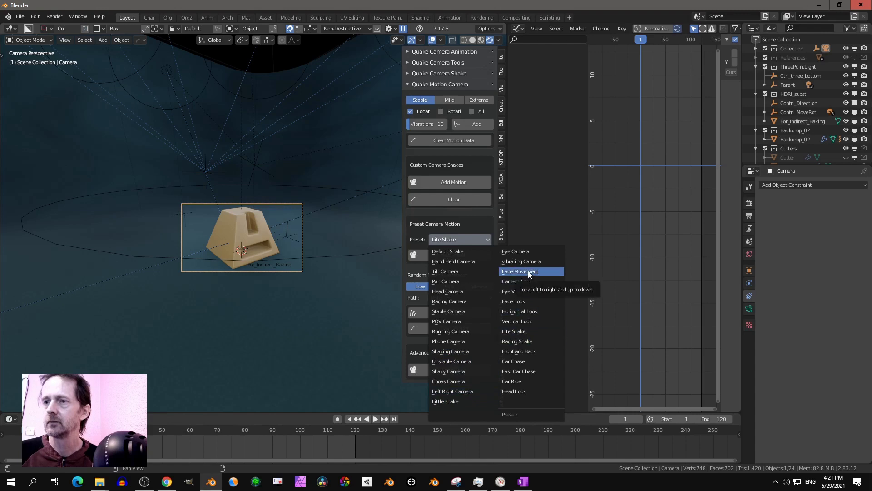
left_click(525, 331)
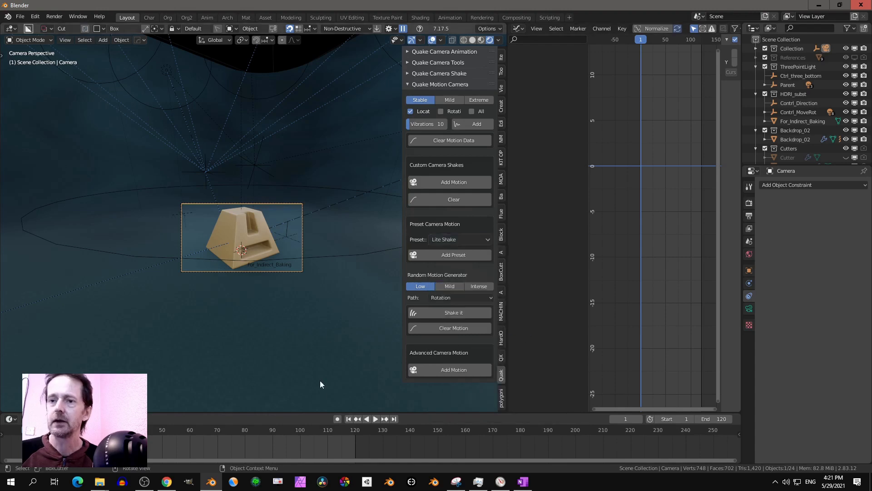
left_click(377, 418)
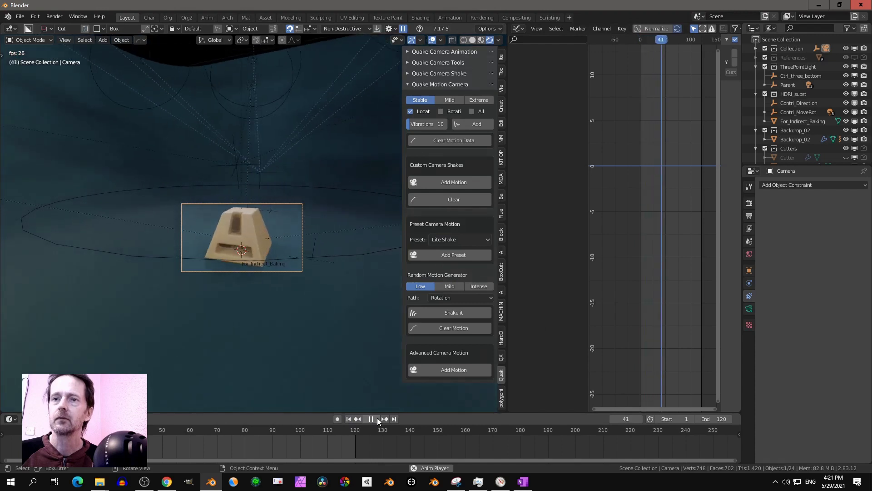
left_click(377, 418)
- Apply the Lite Shake preset to the camera and play to preview the gentle shake
left_click(450, 254)
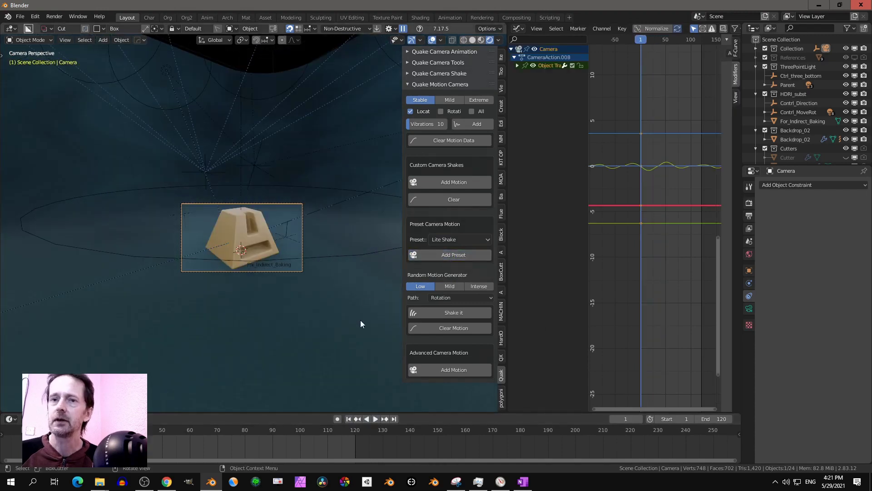
left_click(375, 419)
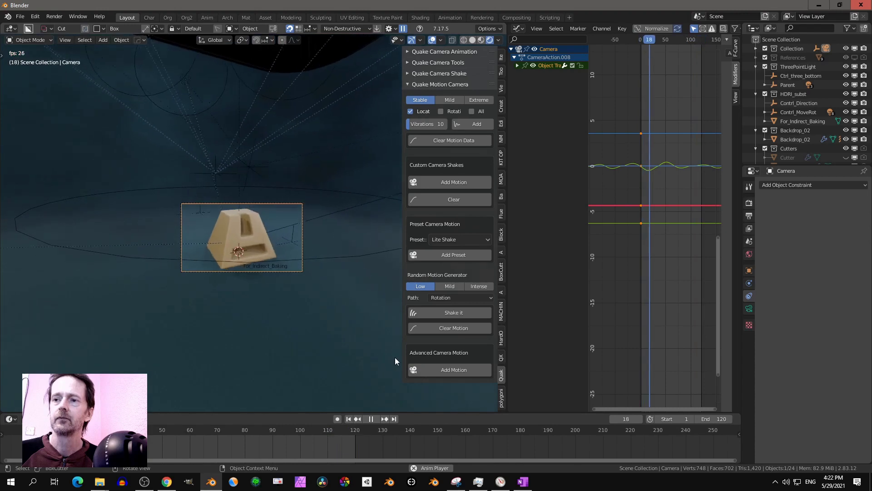
key("space")
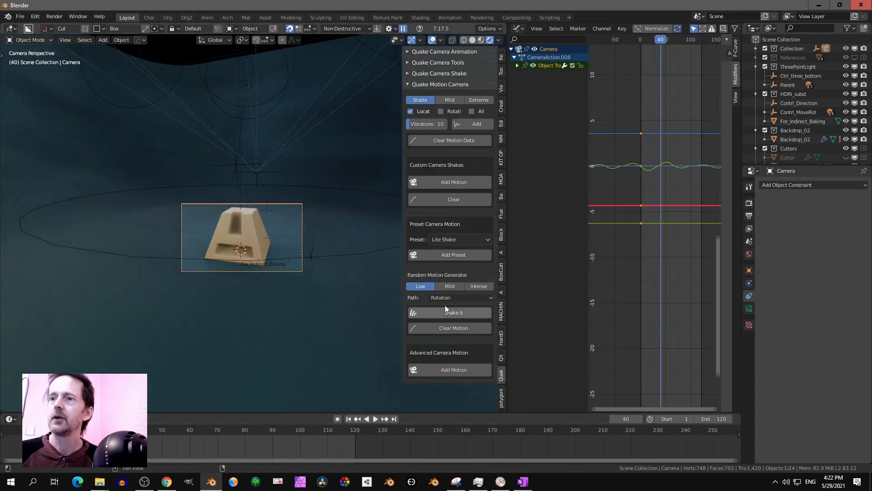
left_click(458, 241)
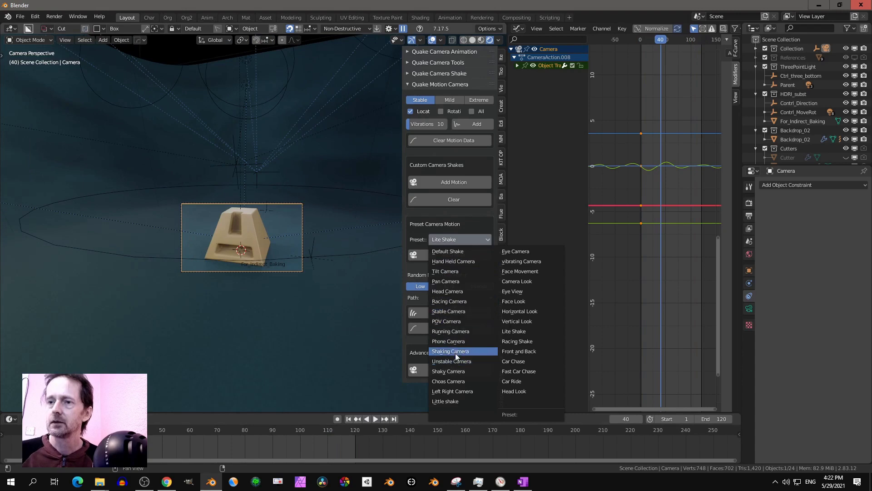
- Apply the Running Camera shake preset to the camera and preview it in playback
left_click(459, 332)
left_click(445, 256)
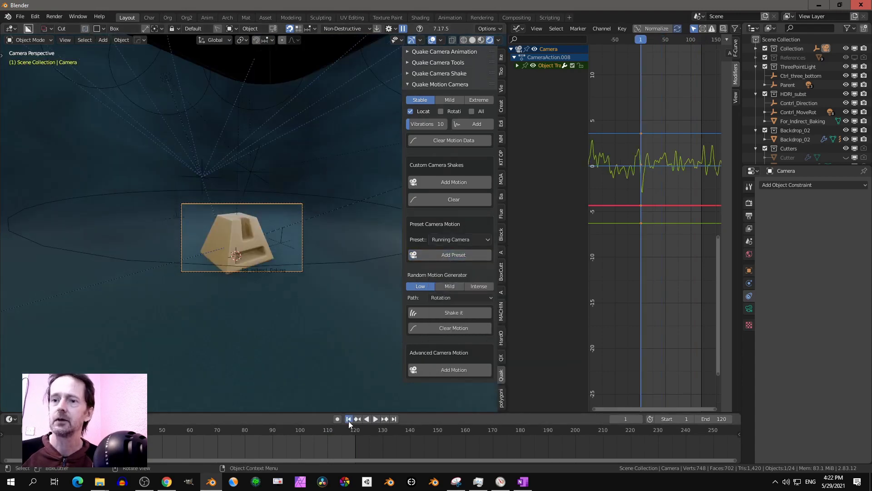
left_click(377, 418)
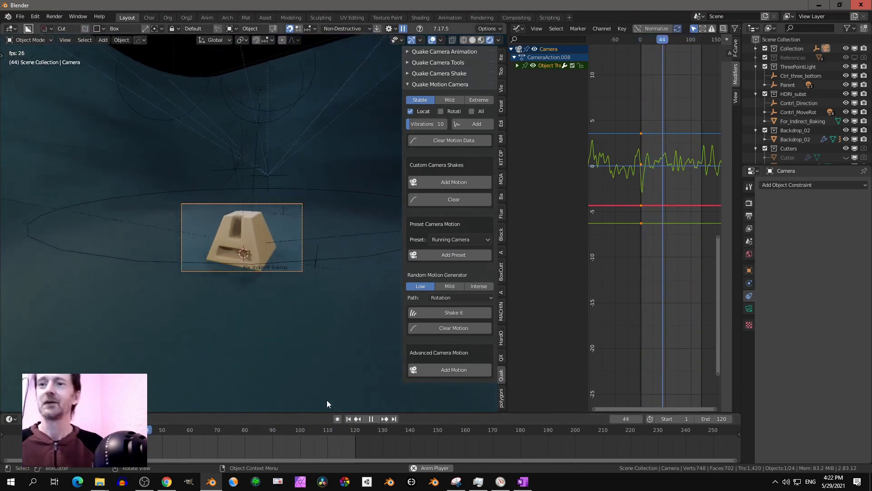
left_click(374, 419)
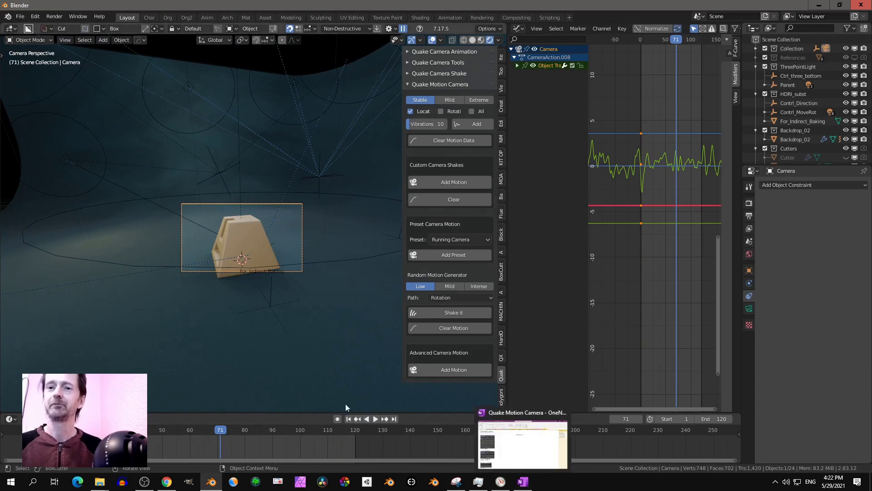
- Review the Quake Camera tools notes page and its 'adjust influence' note in OneNote
left_click(522, 481)
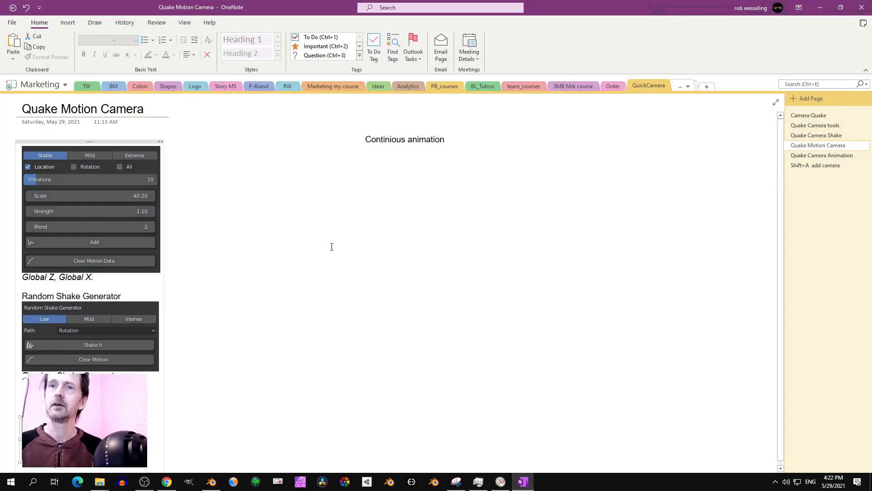
left_click(800, 125)
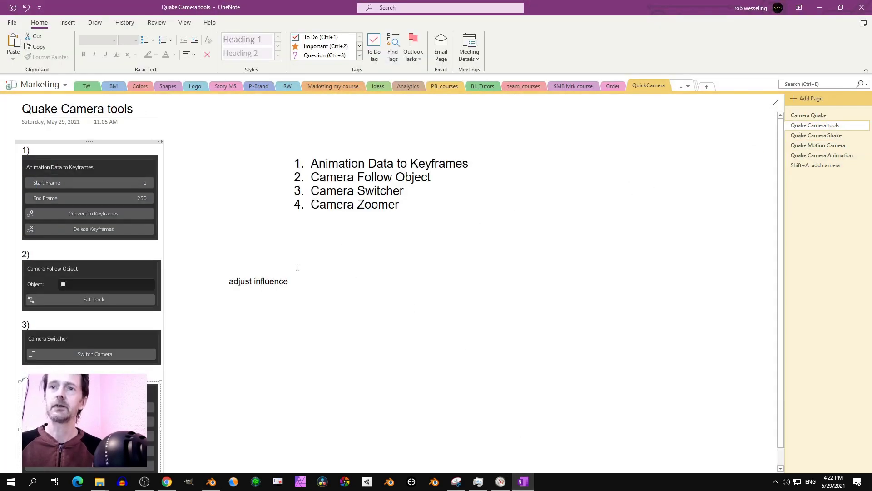
left_click(253, 281)
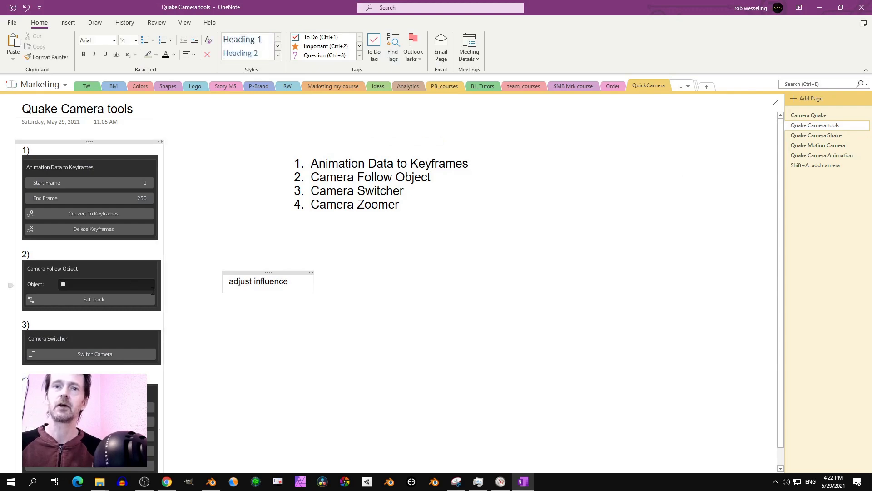
- Back in Blender, select the rotating Circle and delete it
left_click(820, 8)
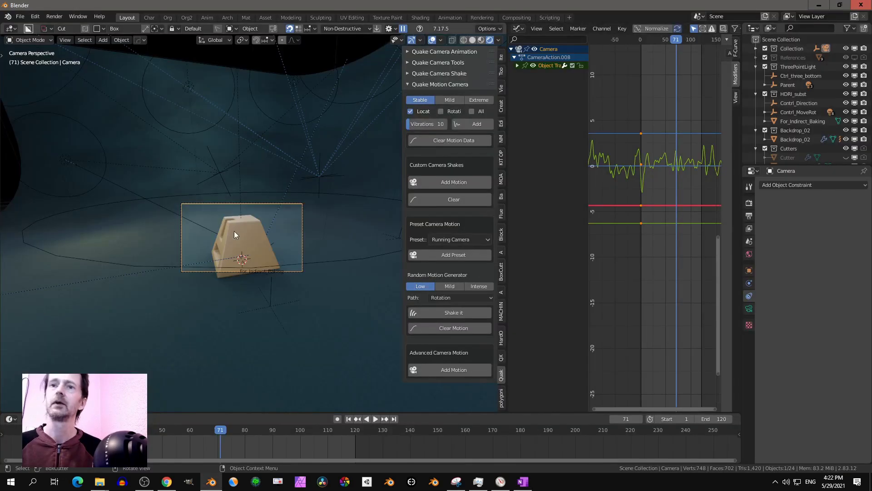
left_click(313, 265)
left_click(317, 265)
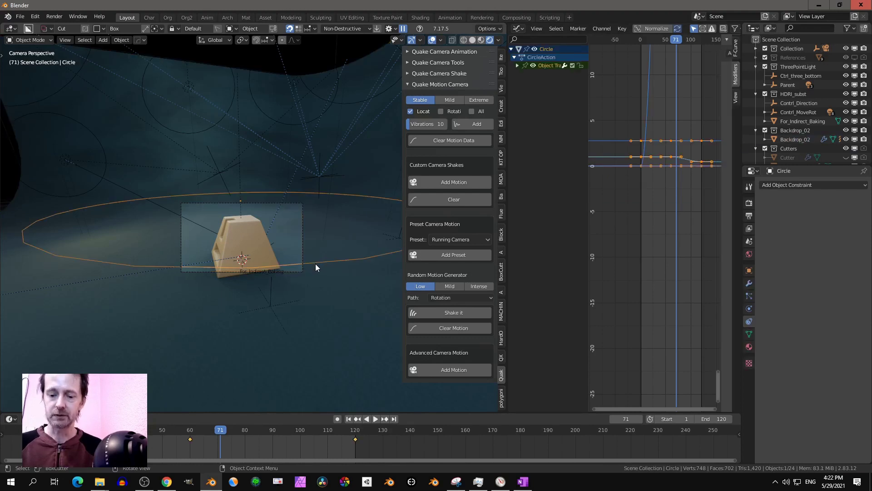
key("Delete")
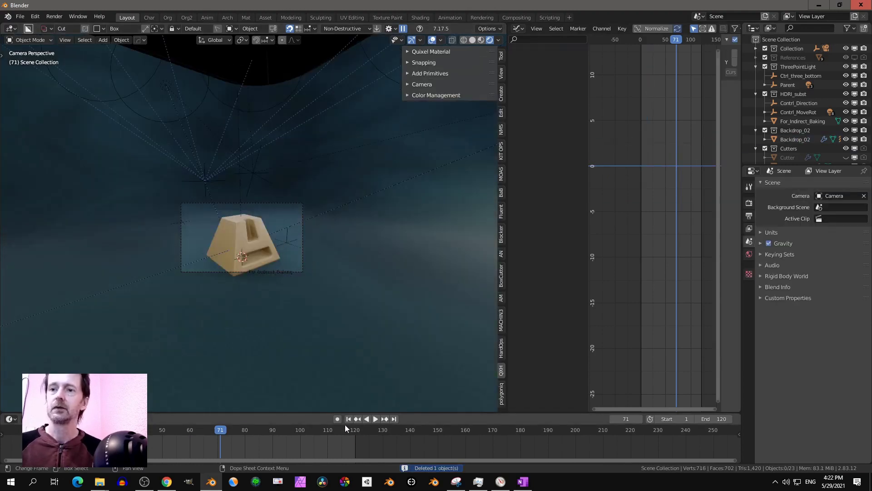
- At frame 1, key the Cube's LocRotScale and reposition it
key("shift+Left")
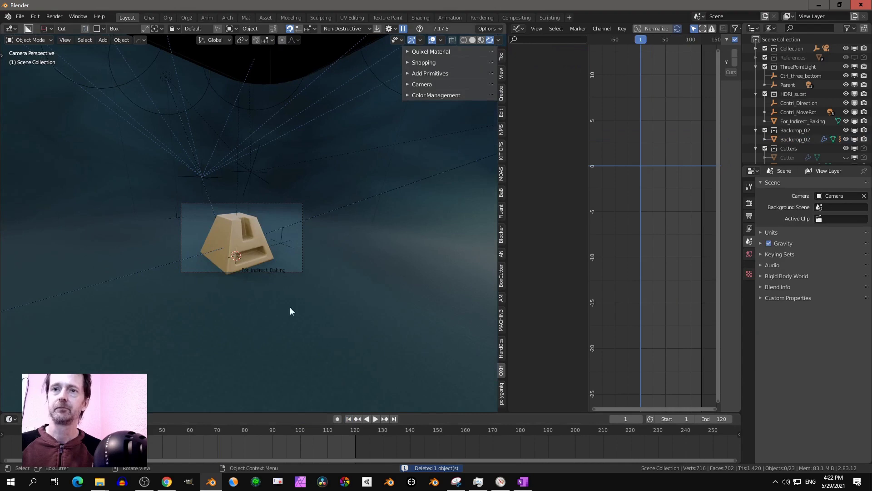
left_click(244, 230)
key("i")
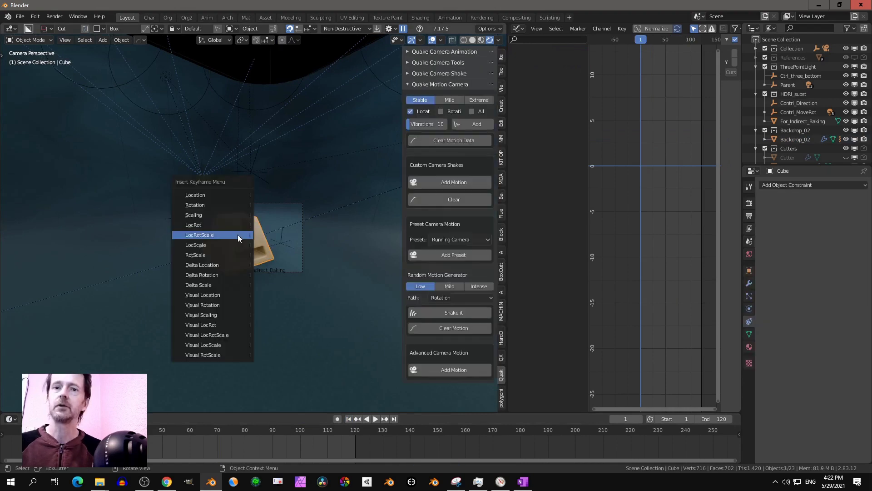
left_click(238, 234)
key("g")
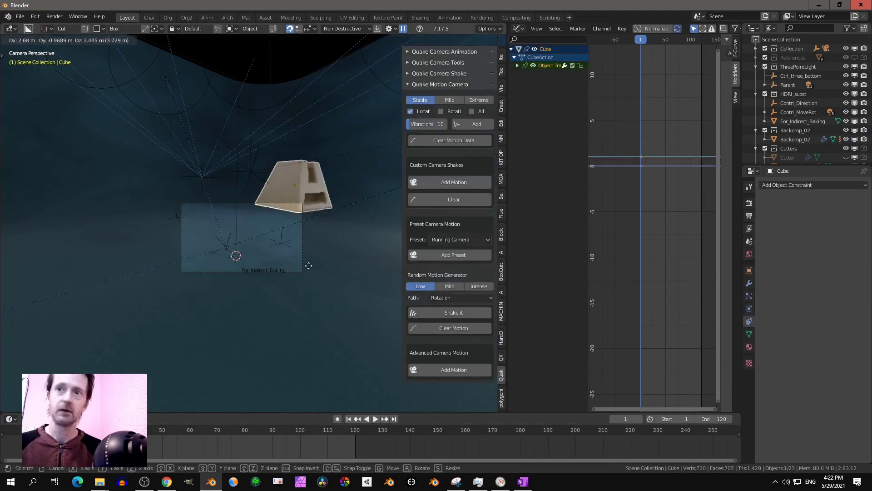
left_click(324, 236)
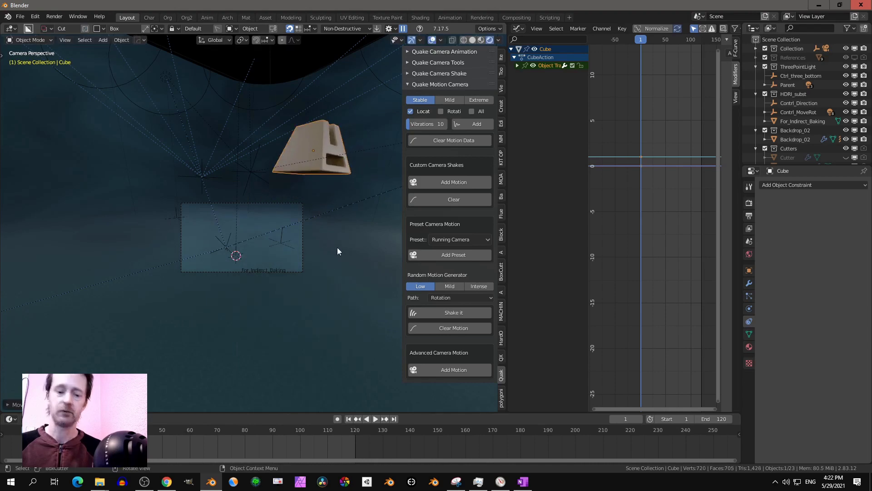
key("g")
left_click(268, 228)
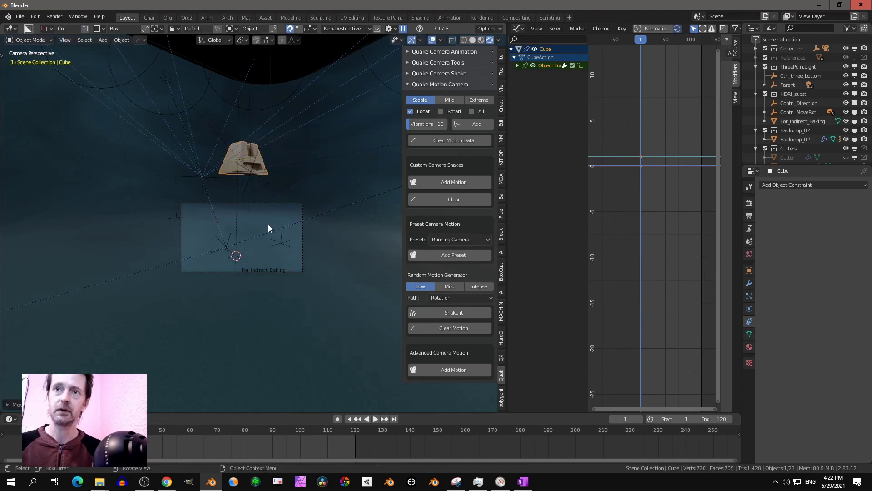
- At frame 62, move the Cube along Y and key its LocRotScale again
left_click_drag(171, 429, 196, 432)
key("g")
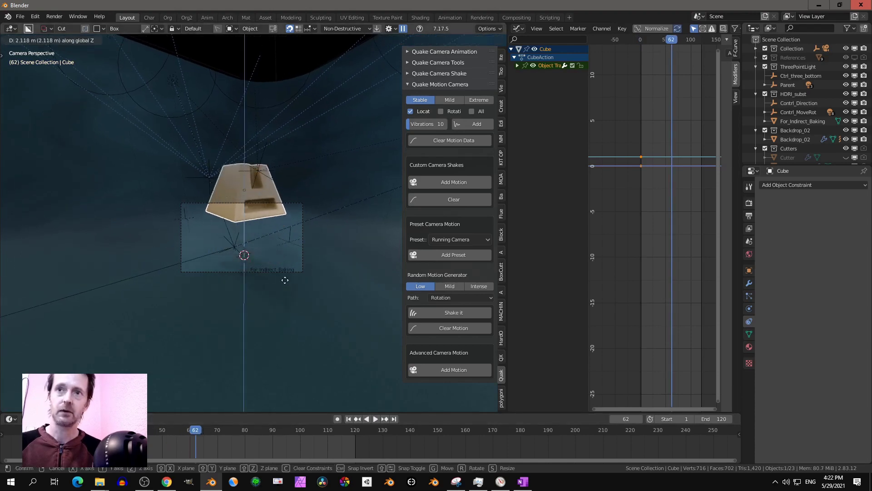
key("x")
key("y")
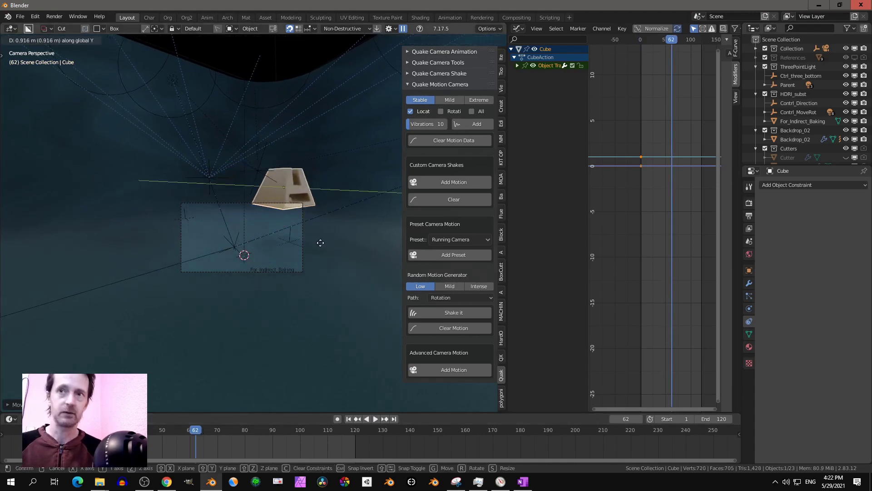
left_click(284, 226)
key("i")
left_click(296, 249)
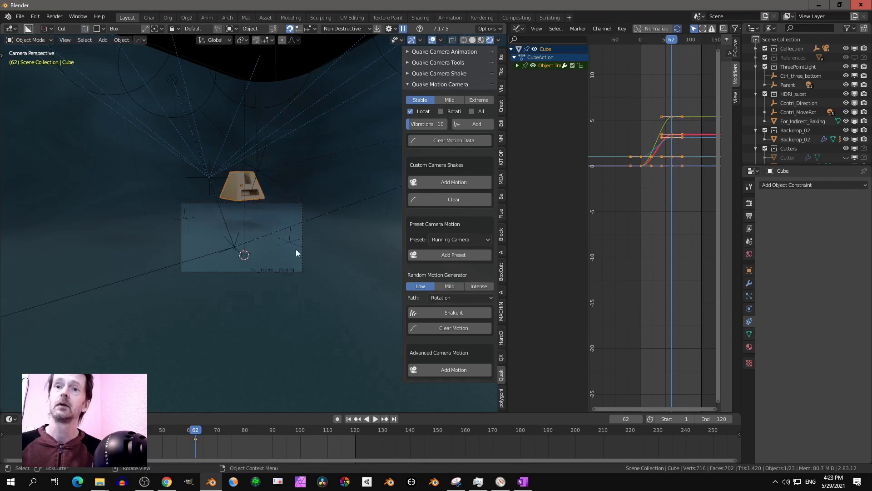
left_click(269, 272)
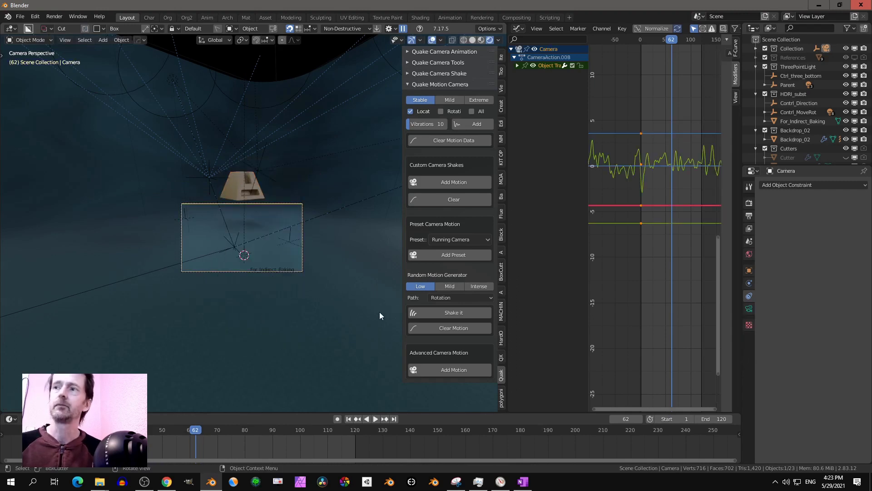
- Expand Quake Camera Tools and check the Cube's transform before reselecting the camera
left_click(432, 62)
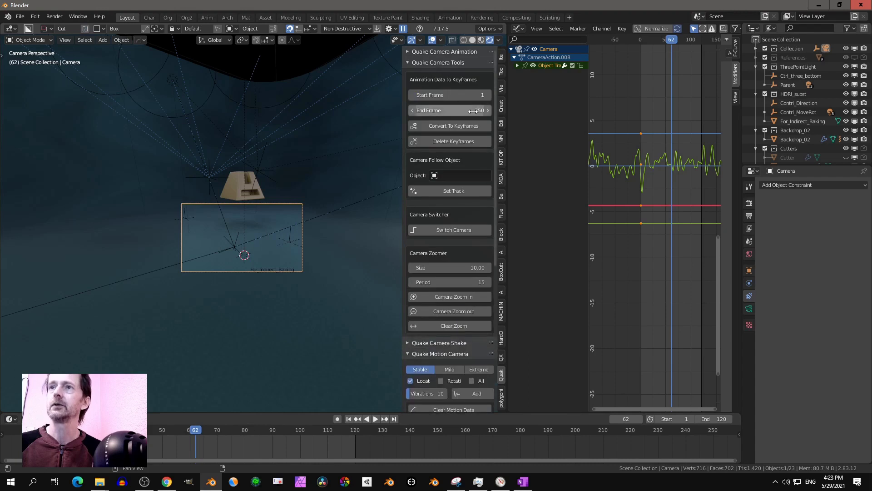
left_click(456, 177)
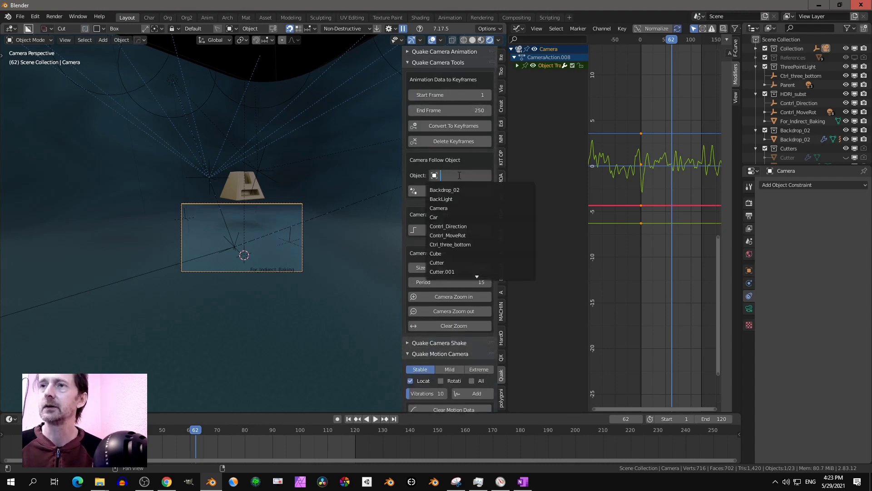
left_click(233, 187)
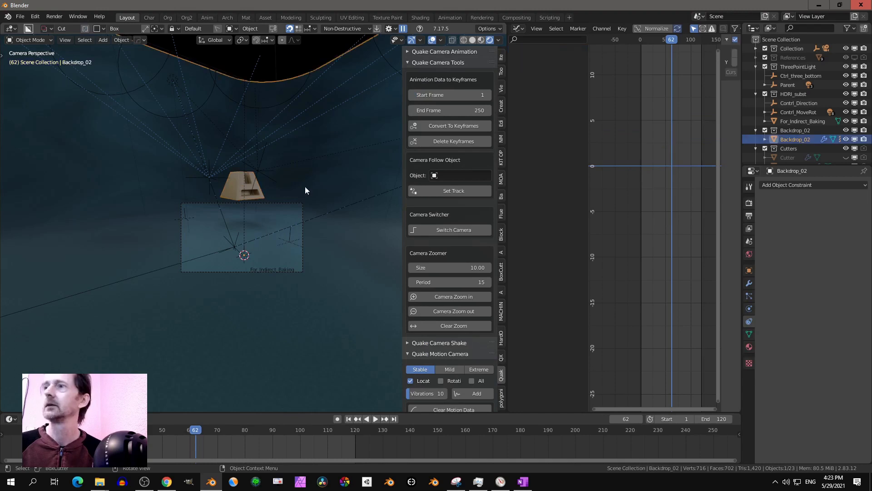
left_click(244, 192)
left_click(749, 271)
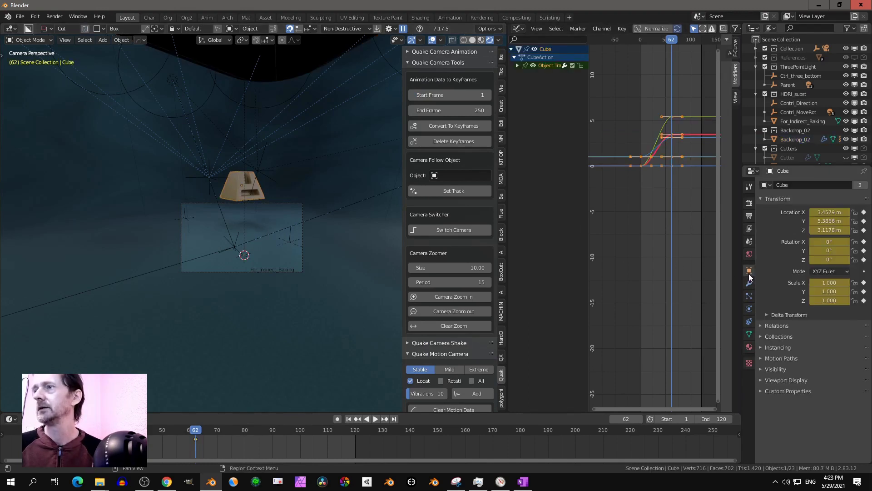
left_click(291, 201)
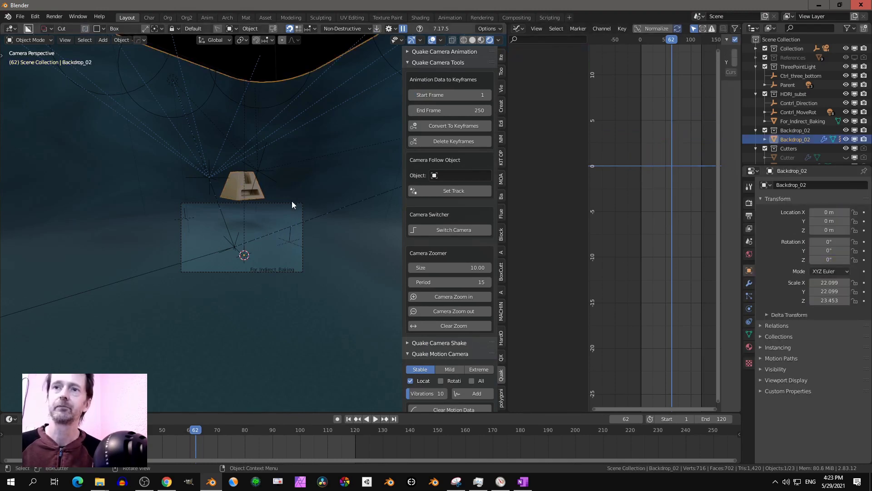
left_click(290, 203)
- Set Camera Follow Object to Cube, apply Set Track, and play from frame 1
left_click(447, 177)
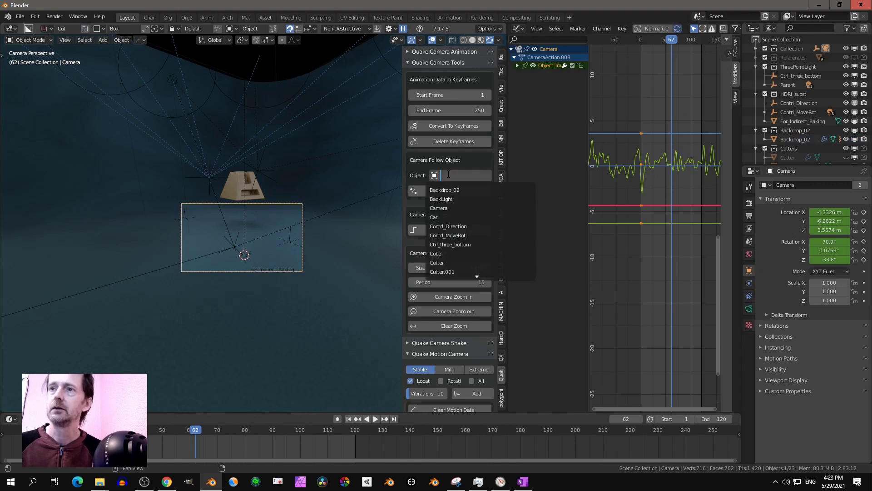
left_click(450, 254)
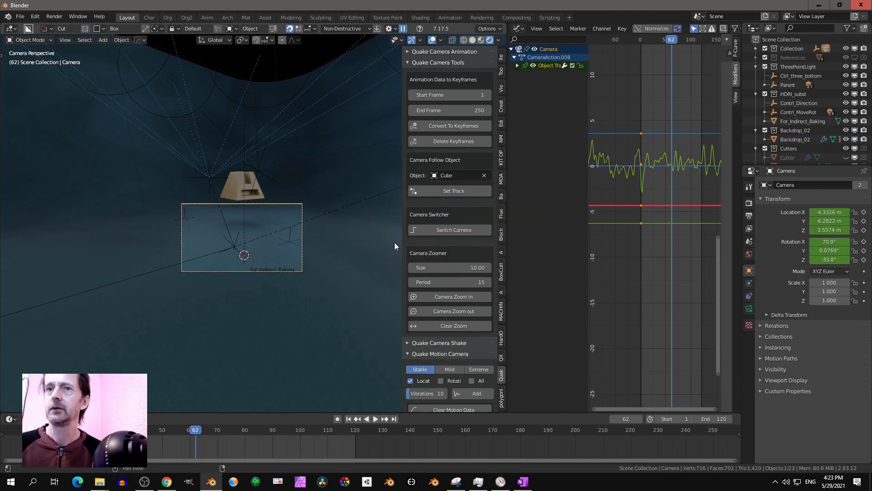
left_click(350, 419)
left_click(445, 192)
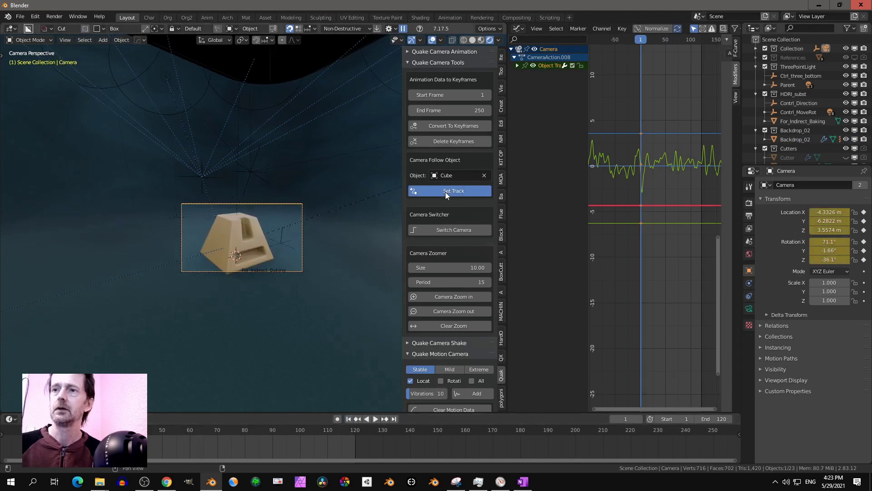
left_click(376, 419)
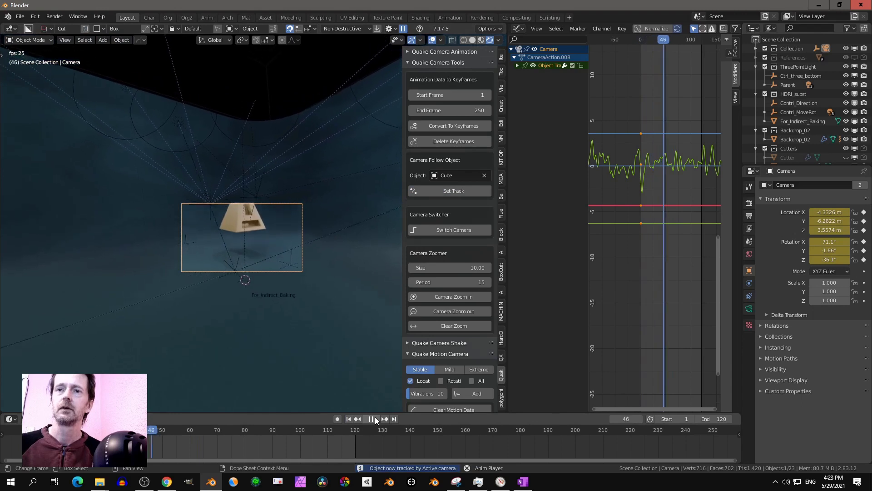
left_click(375, 419)
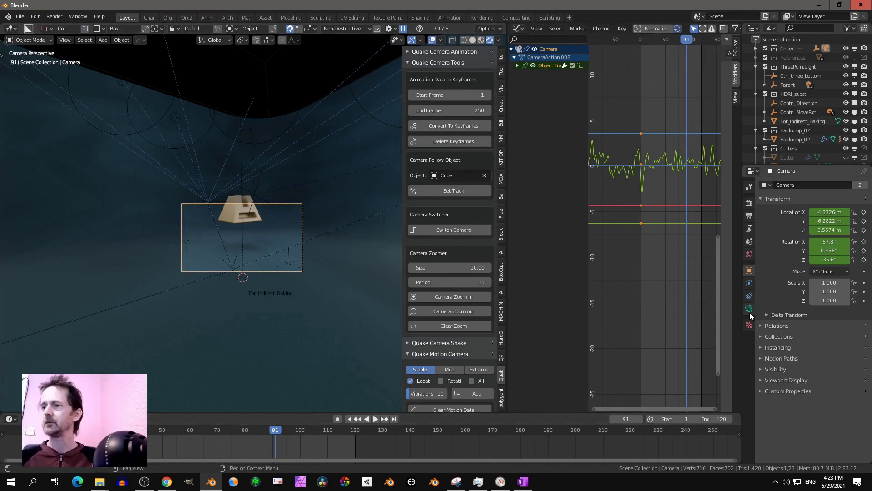
- Set the camera's Damped Track influence to 0.850 and replay the animation from frame 1
left_click(749, 296)
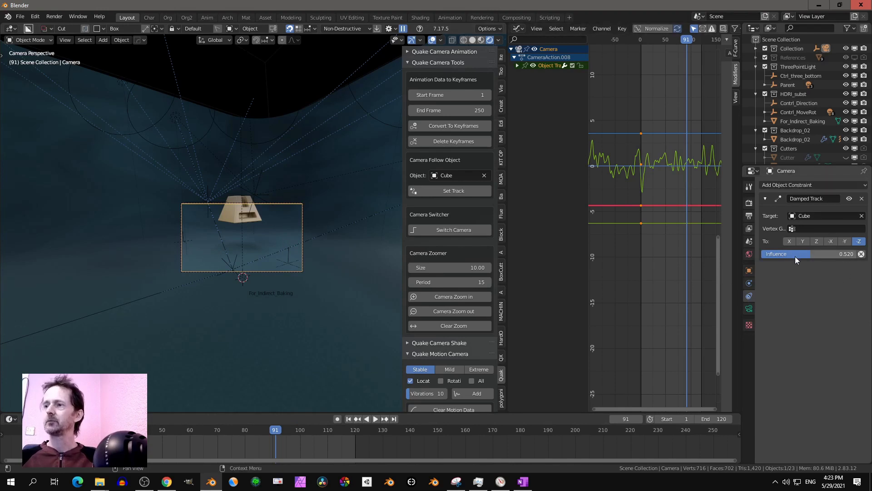
left_click_drag(795, 257, 828, 257)
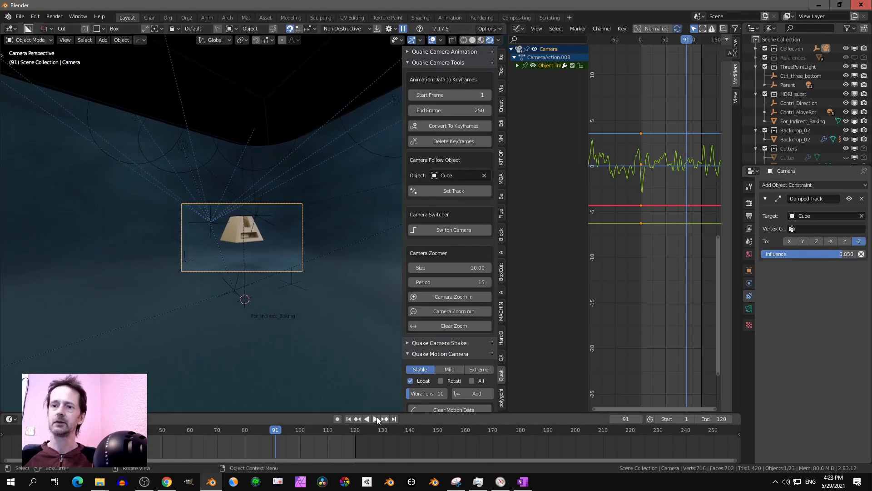
left_click(348, 419)
left_click(375, 419)
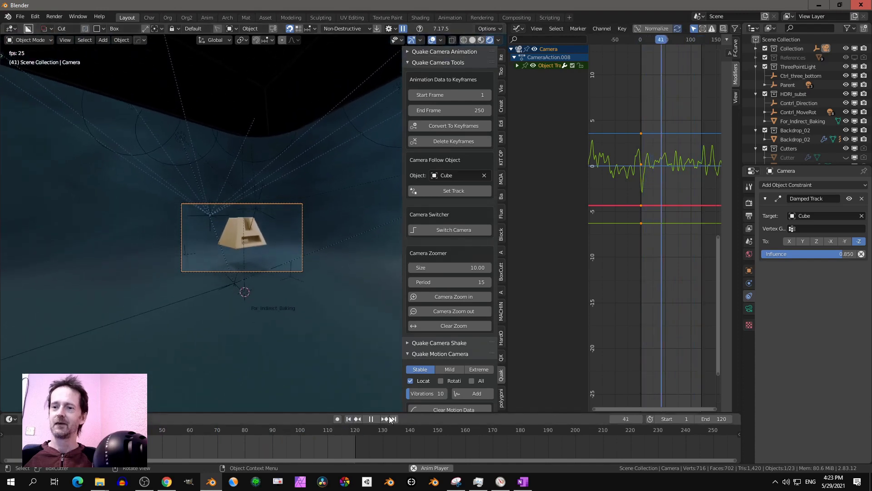
left_click(371, 419)
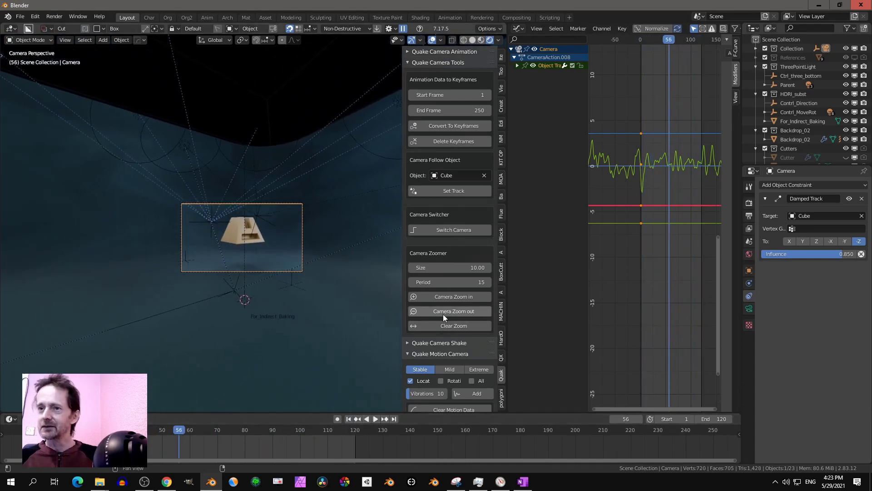